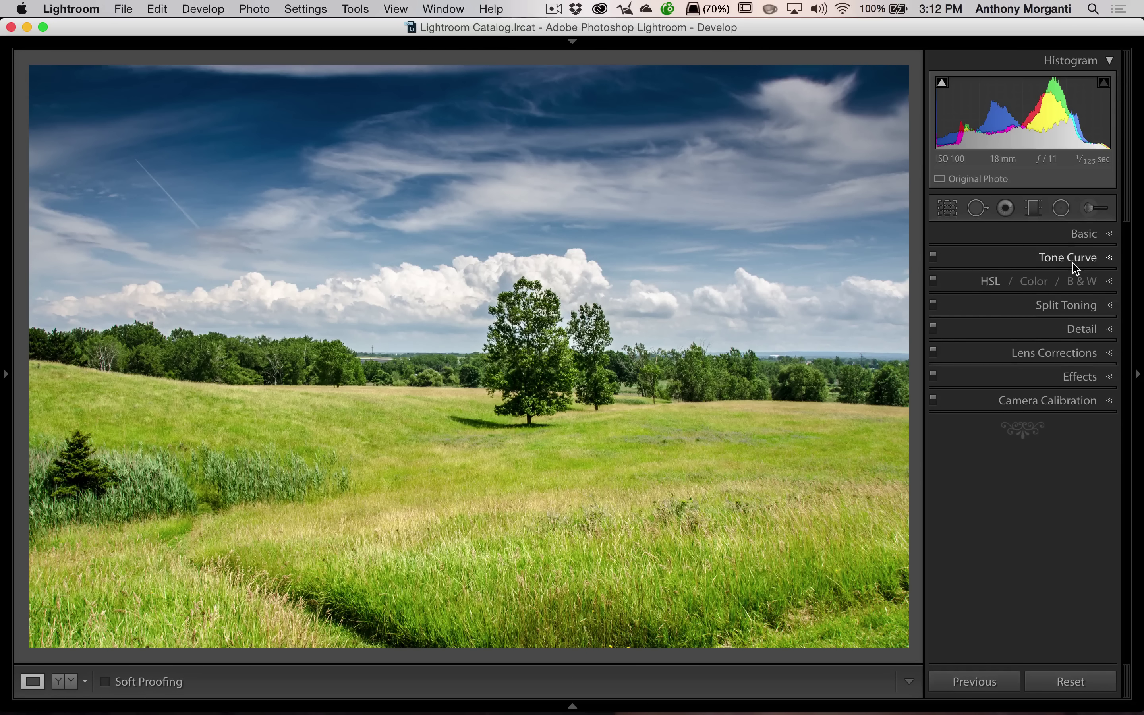
- Show the Tone Curve settings and switch the curve from point editing to the region sliders
left_click(1083, 233)
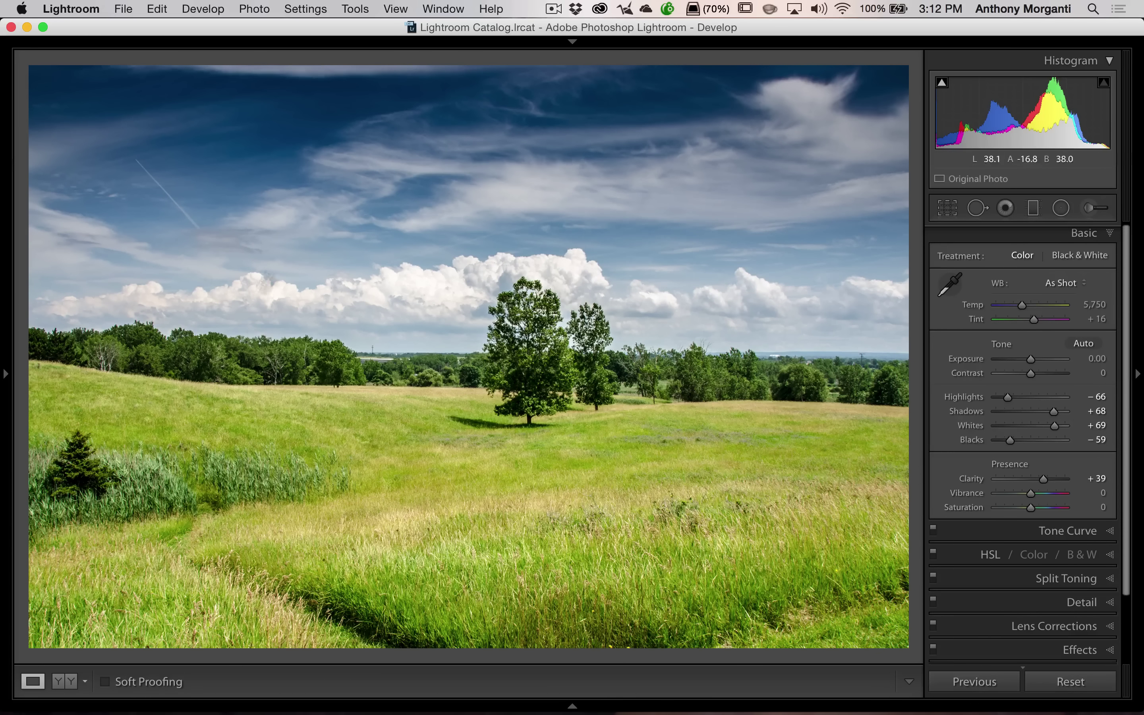
left_click(1084, 233)
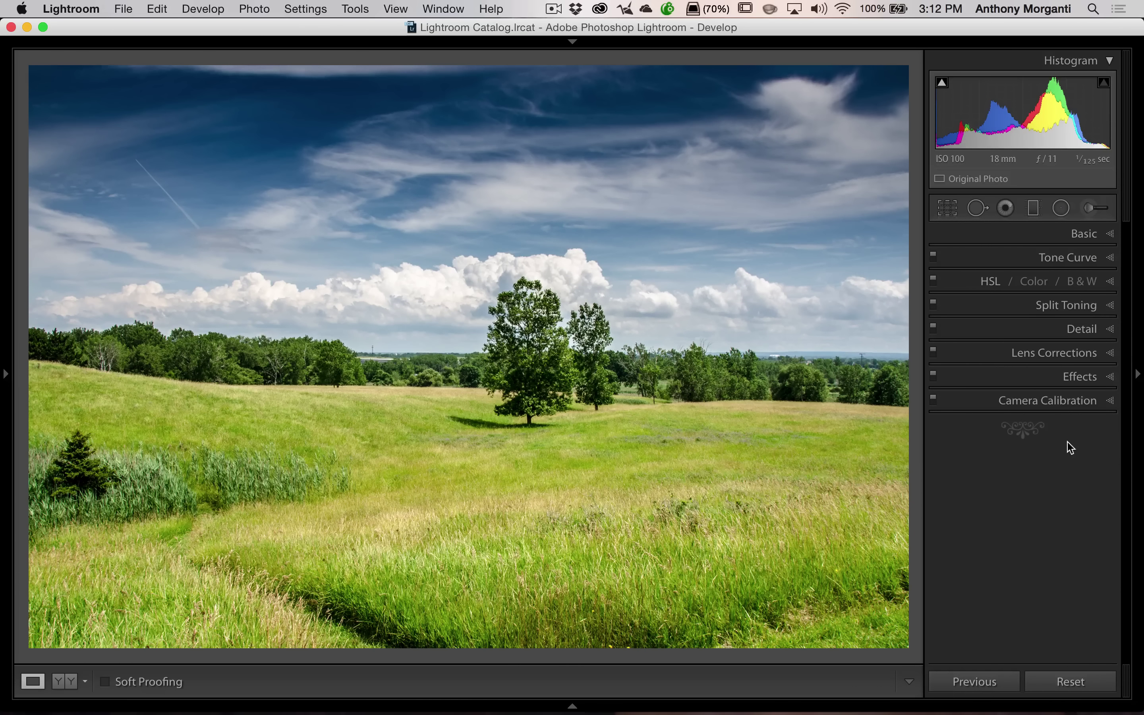
left_click(1066, 258)
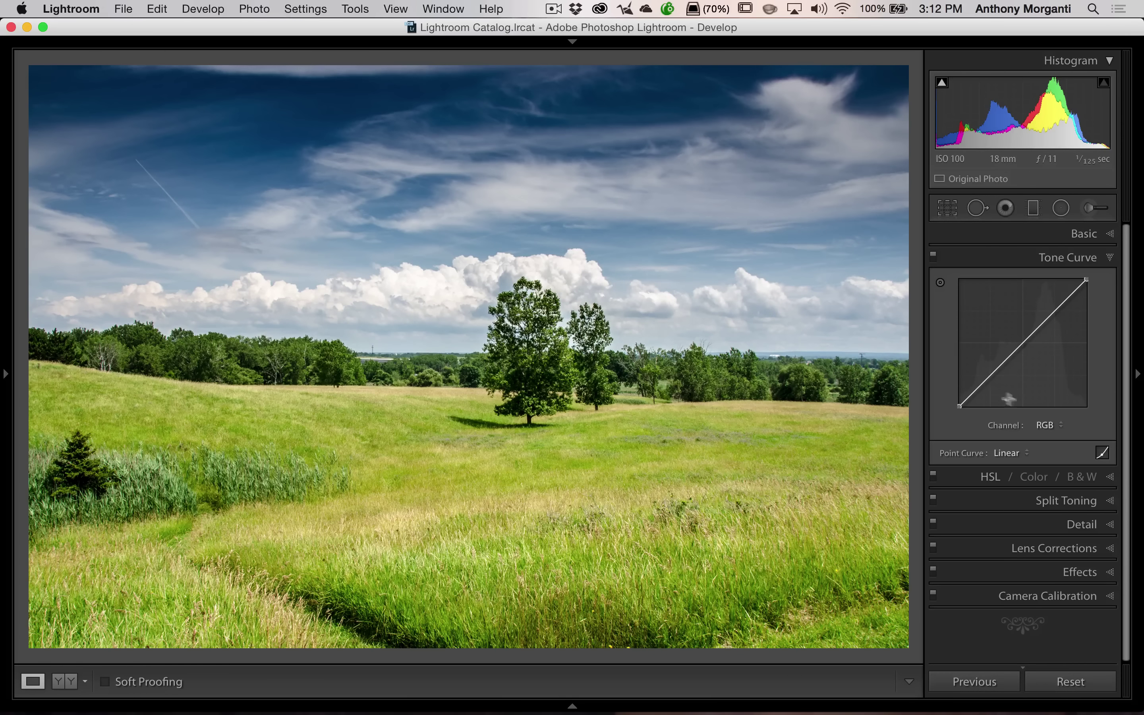
left_click(1103, 453)
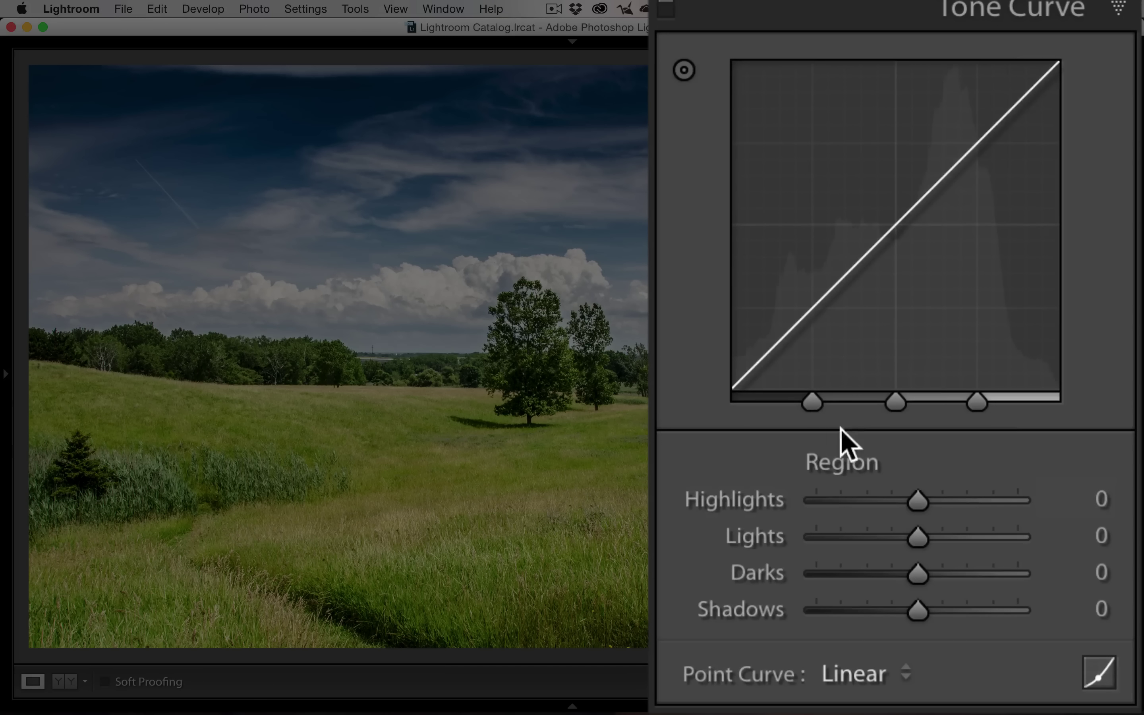
- Try the Shadows region on the curve, and move the highlights split point to 90 and back to 75
mouse_move(791, 396)
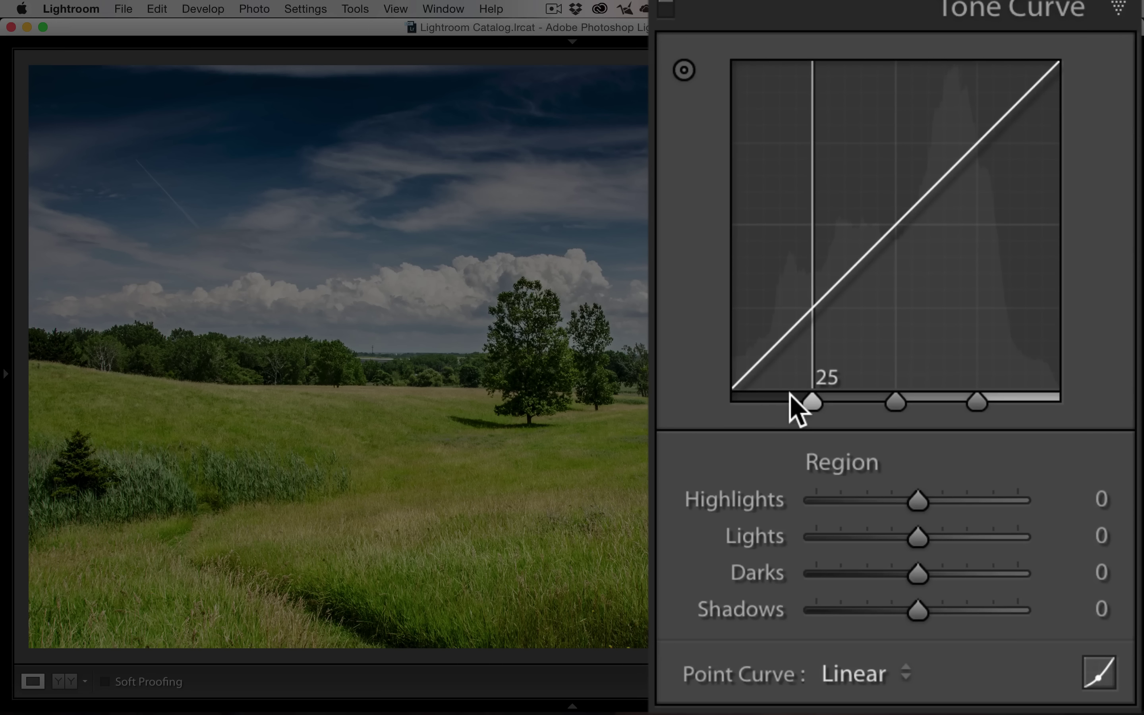
scroll(798, 416, "down", 1)
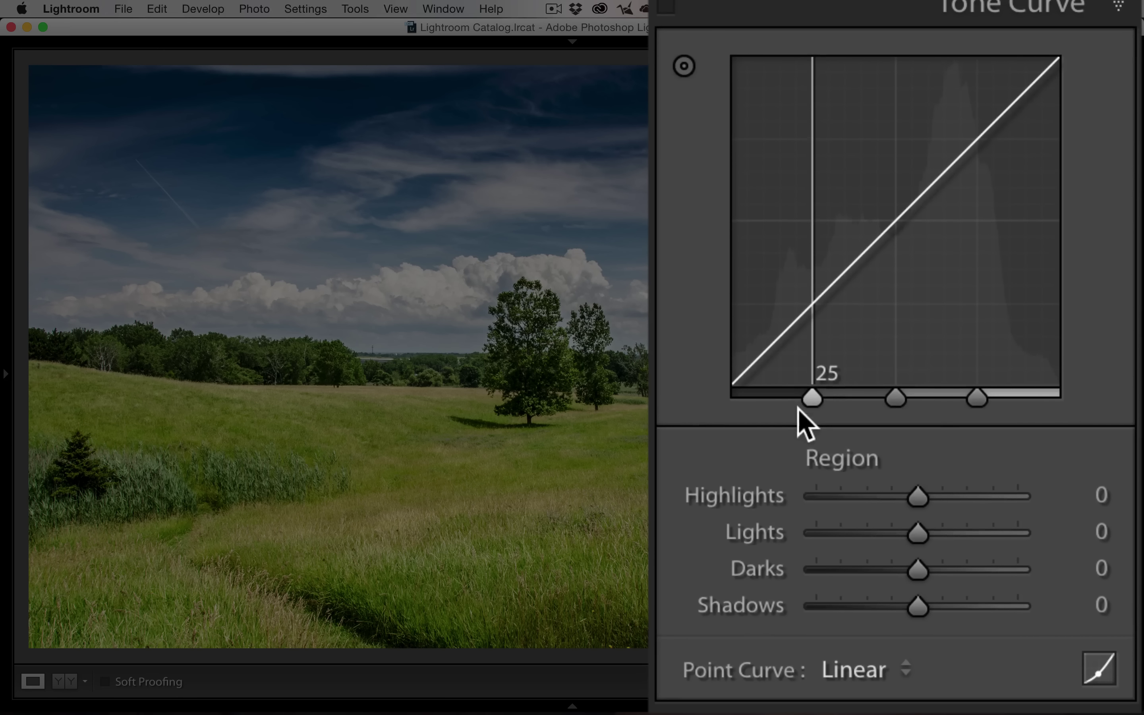
mouse_move(879, 411)
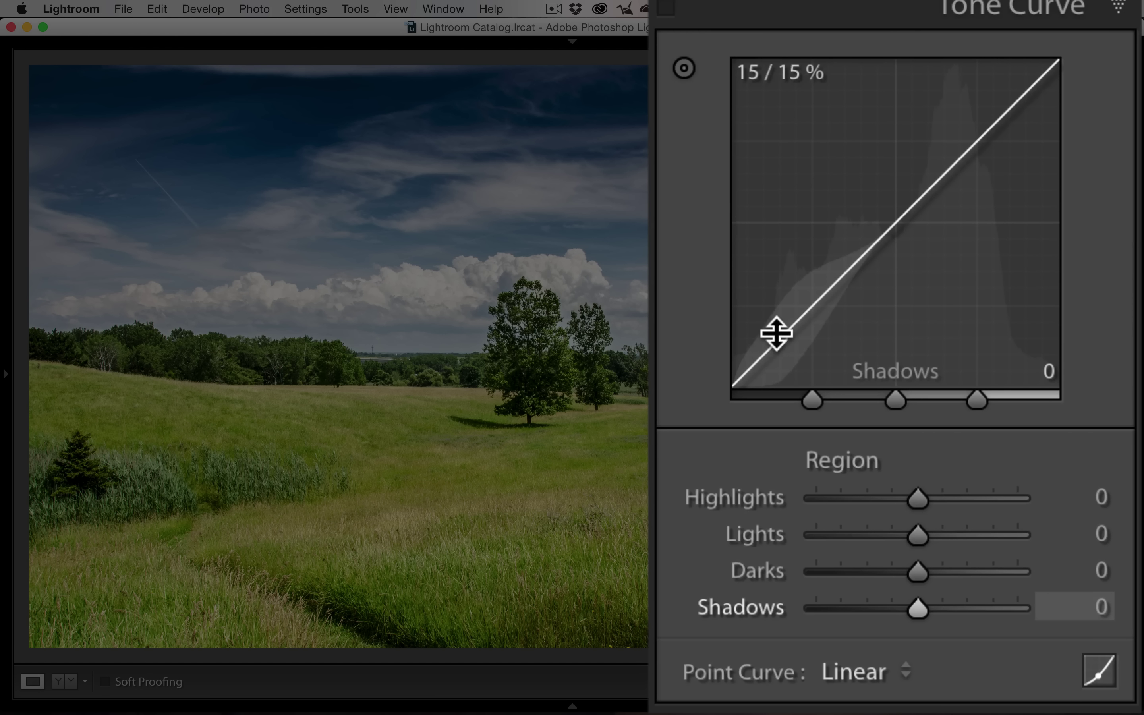
left_click_drag(780, 337, 774, 350)
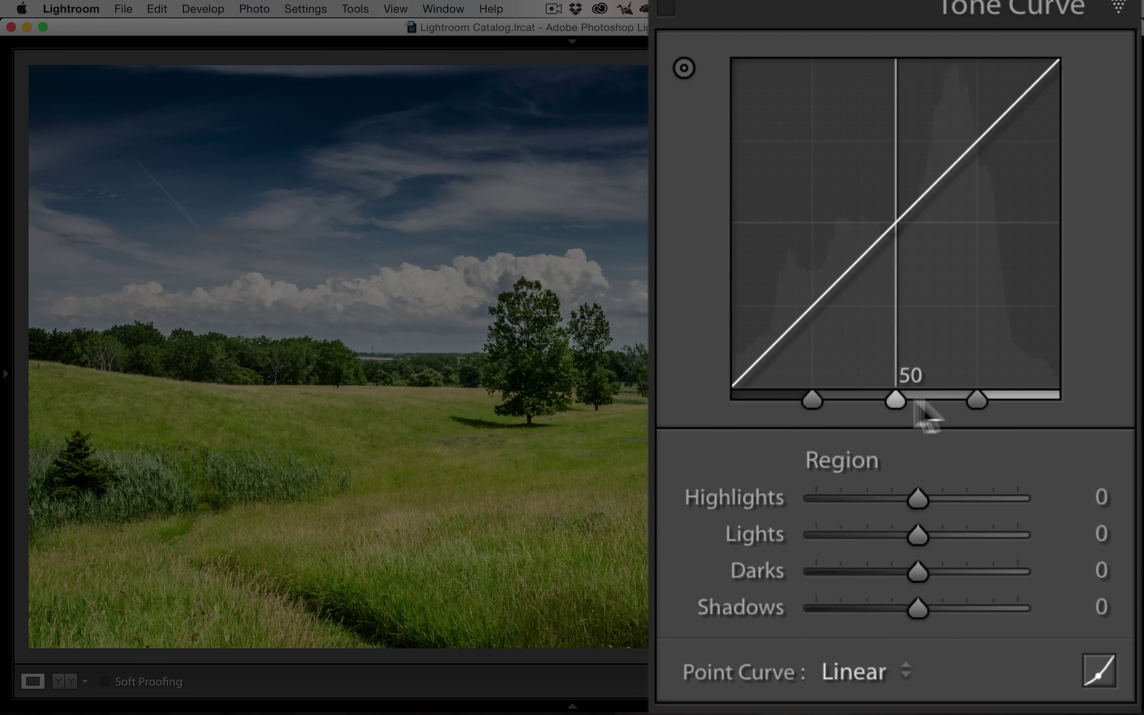
left_click_drag(977, 392, 1040, 384)
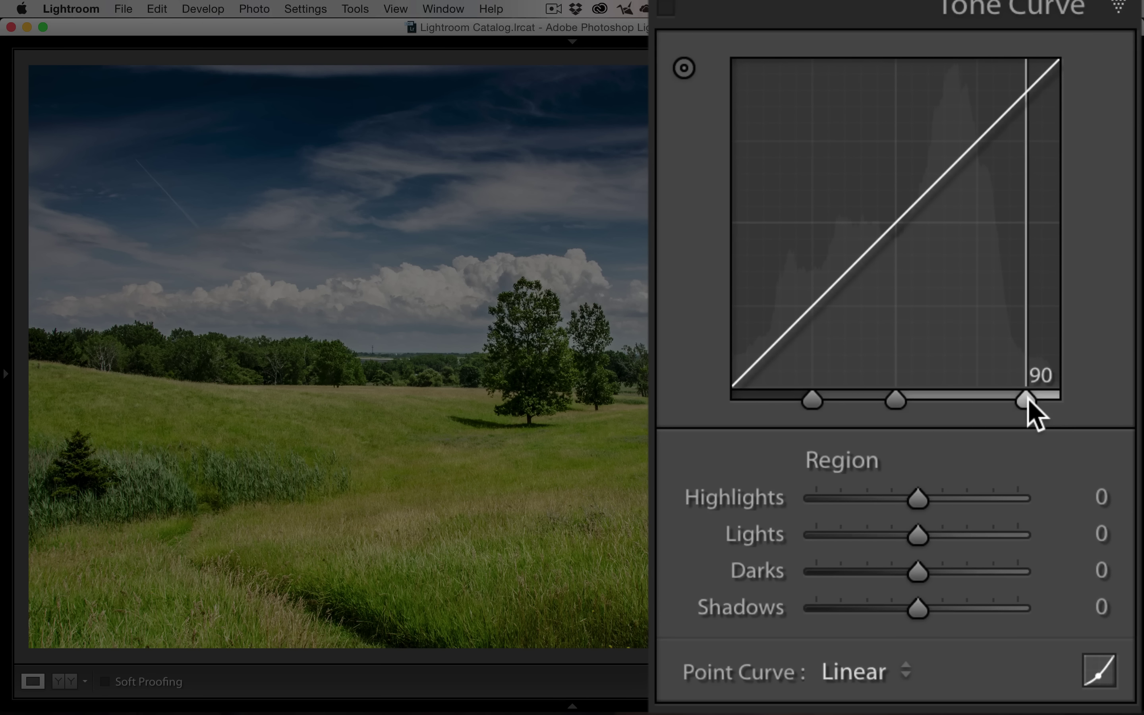
left_click_drag(1027, 402, 1019, 400)
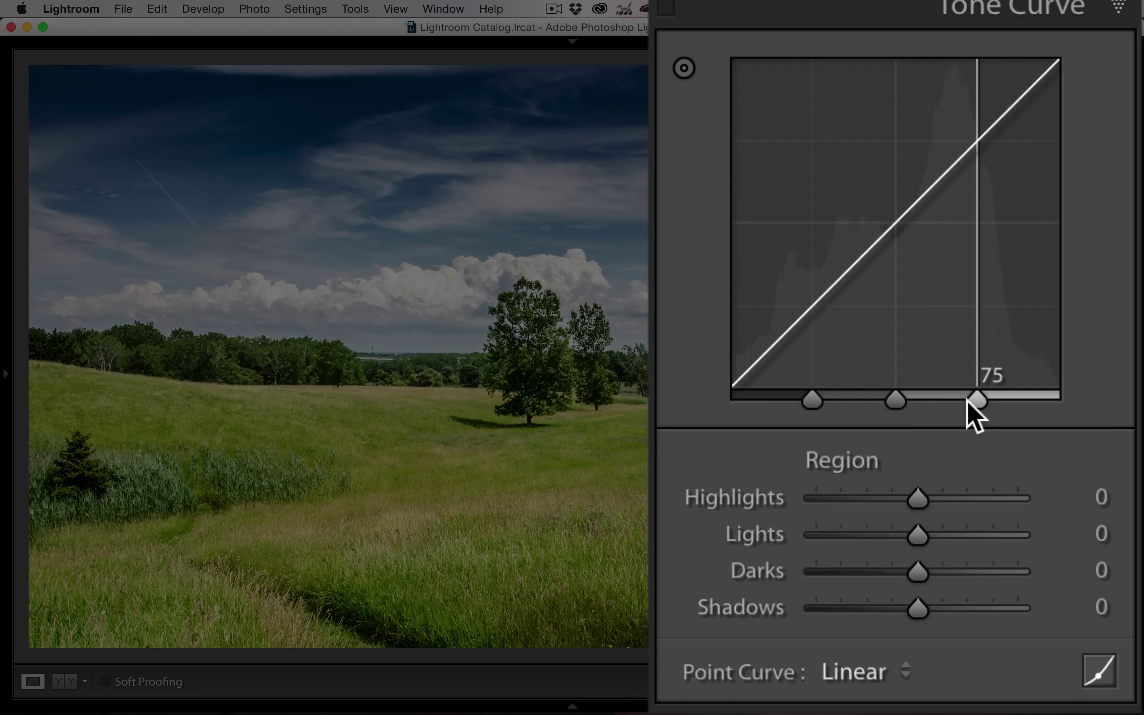
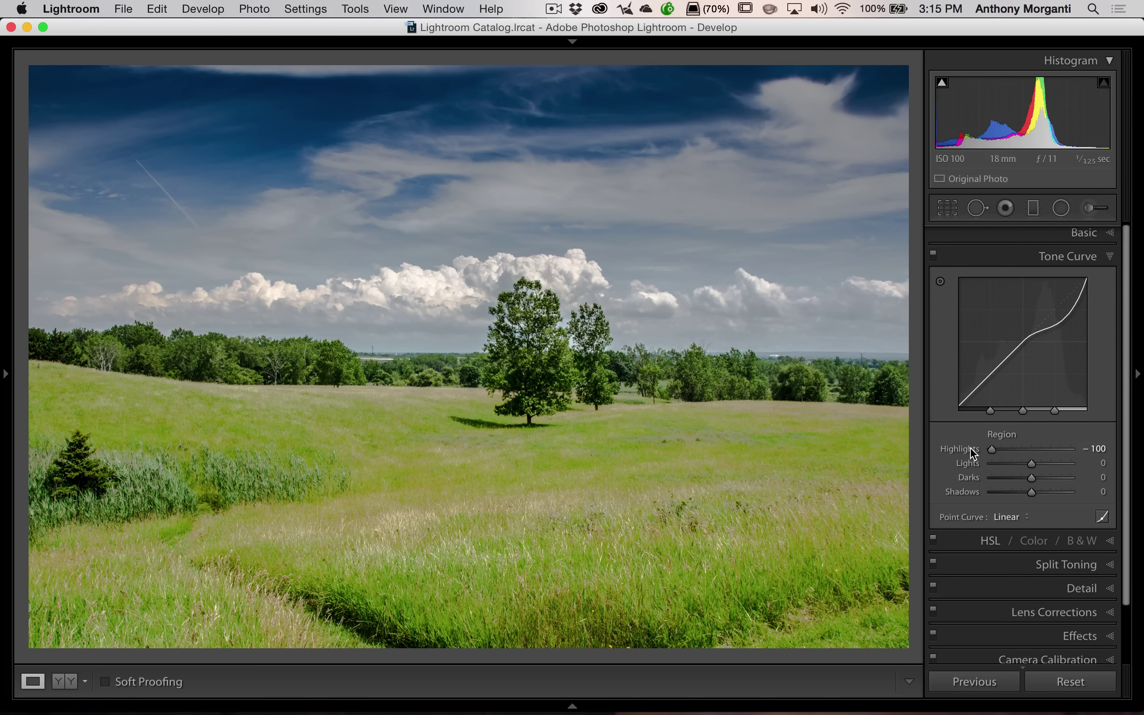
- With the Highlights region reset, move the highlights split point to 90 and lower Highlights to -98 on the curve
double_click(972, 453)
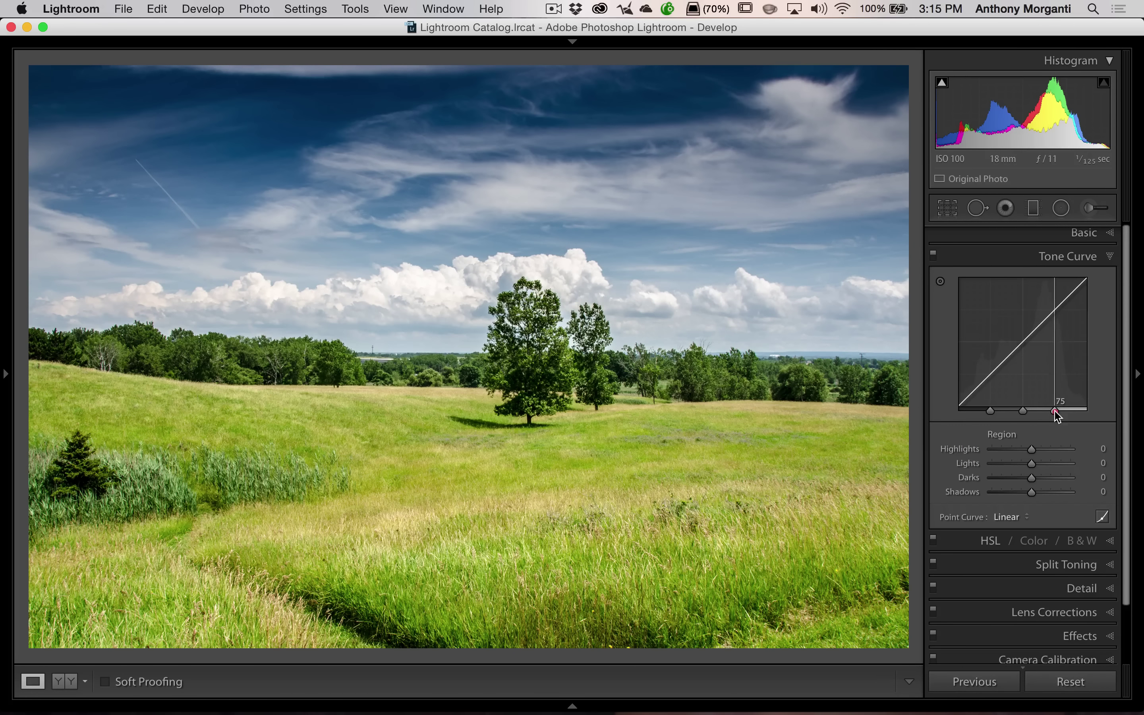
left_click_drag(1054, 411, 1093, 410)
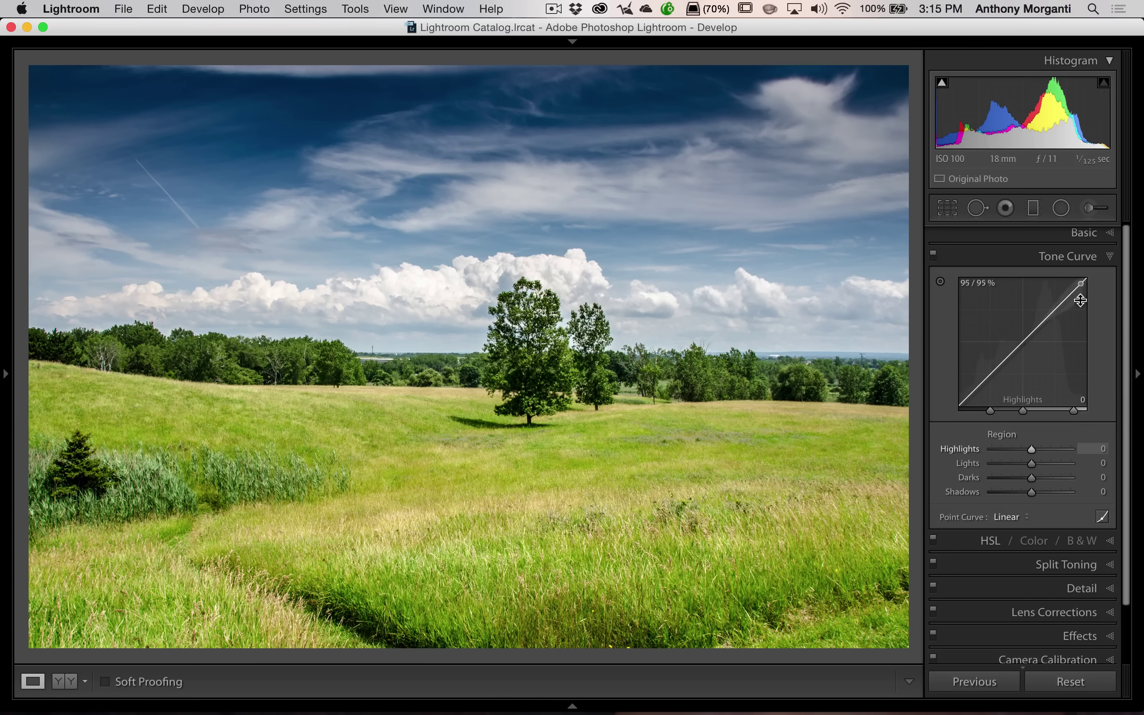
left_click_drag(1079, 284, 1079, 298)
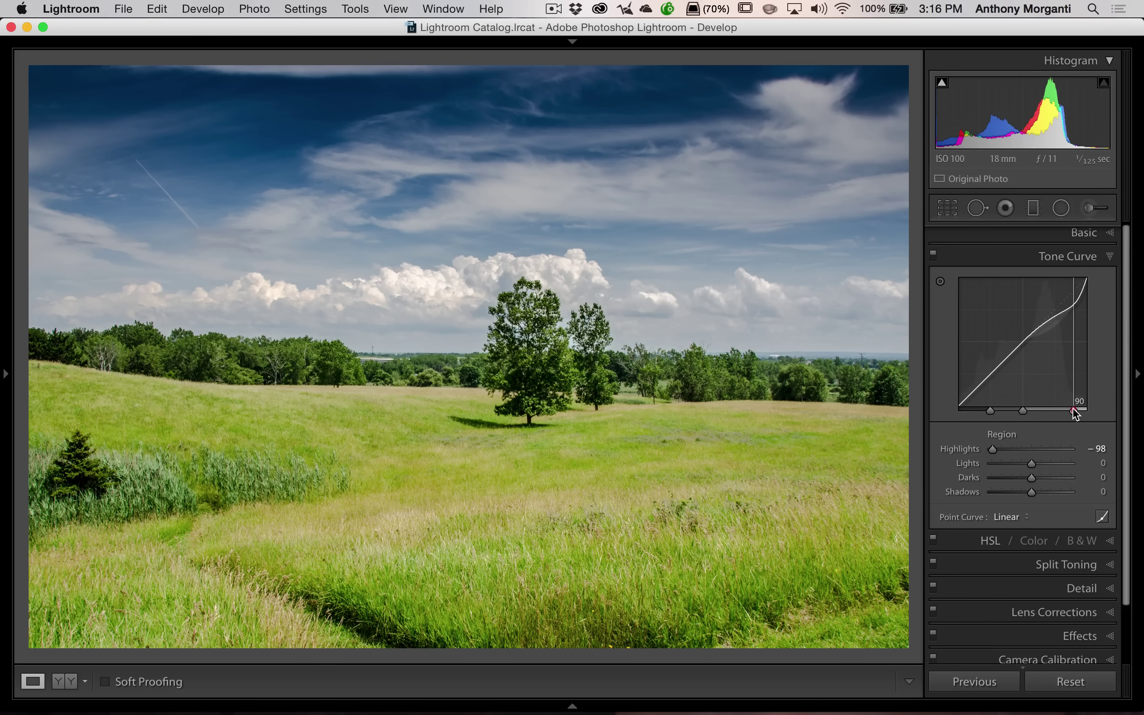
- Compare the highlights split point at 75, at 90 and at about 54
left_click_drag(1074, 411, 1054, 412)
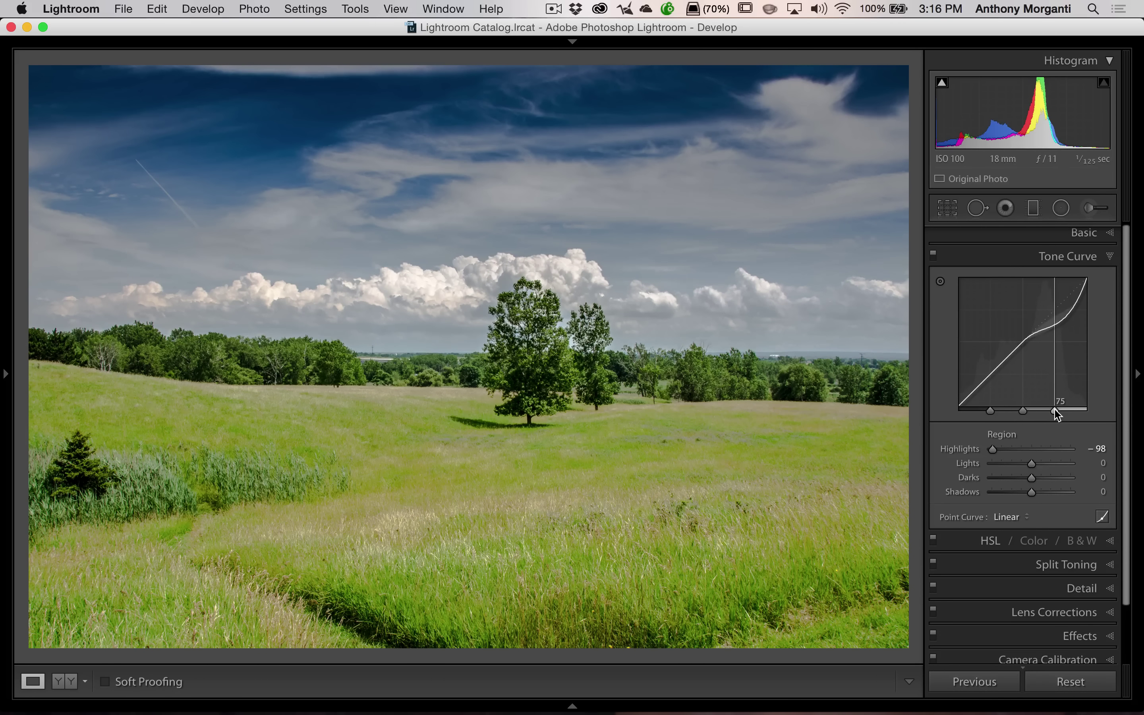
left_click_drag(1055, 411, 1074, 411)
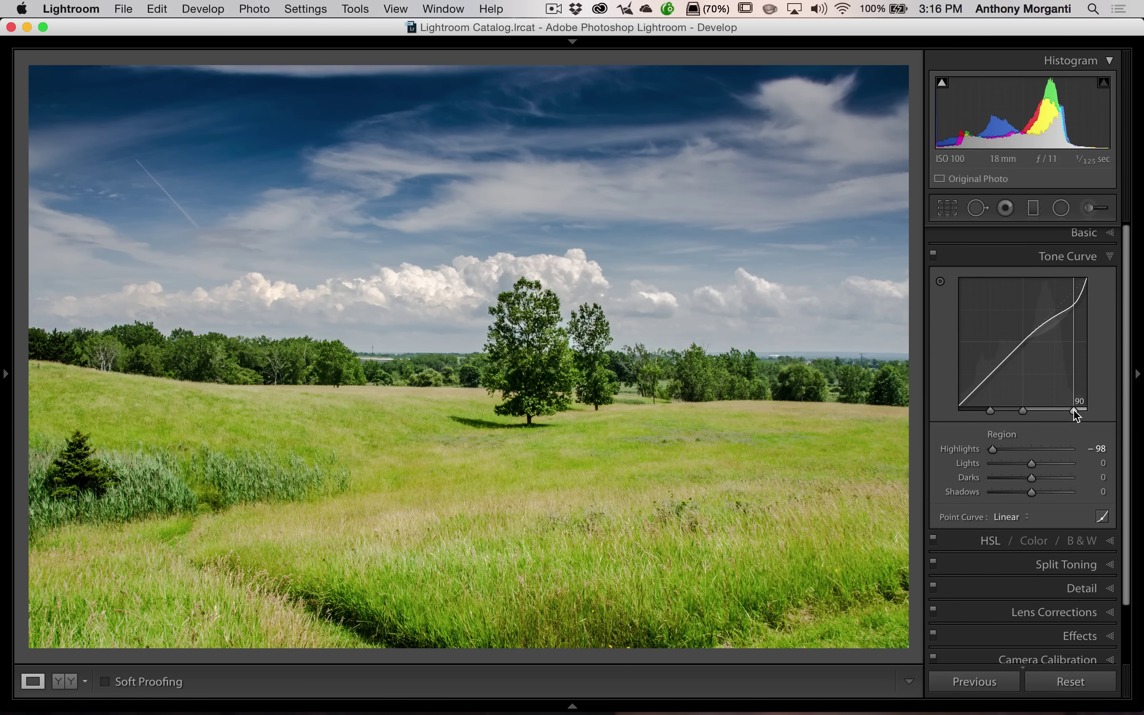
left_click_drag(1074, 412, 1027, 412)
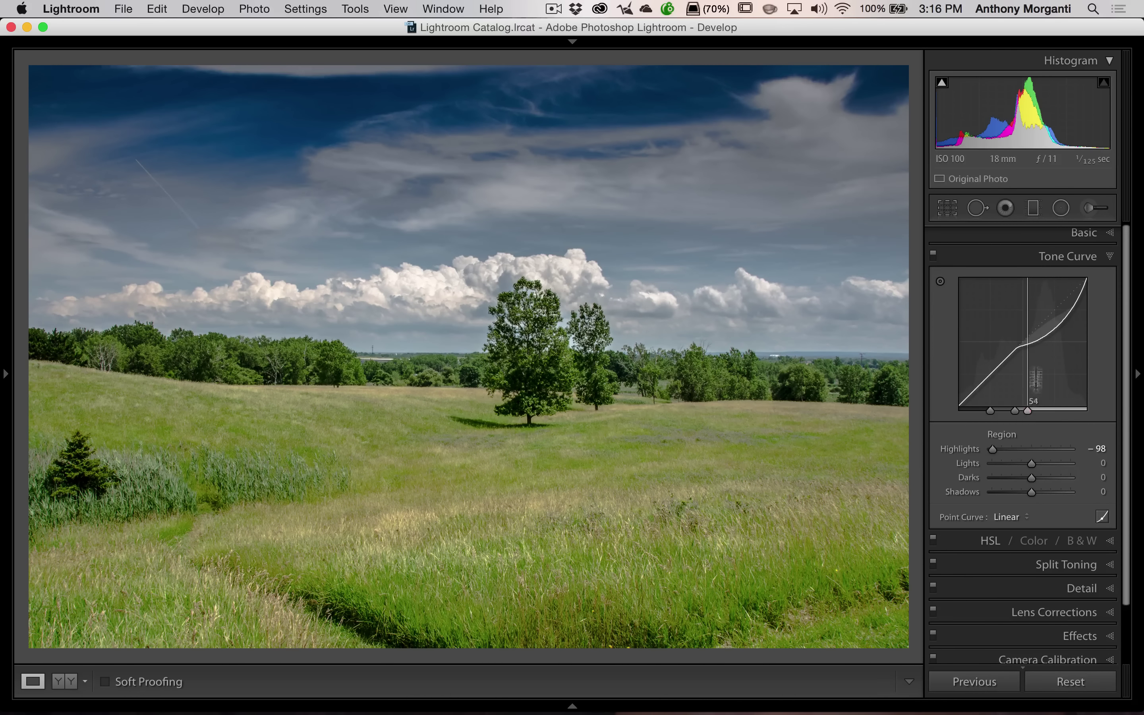
- Reset the highlights split point and the Highlights region, and move the middle split point back to 50
double_click(1029, 412)
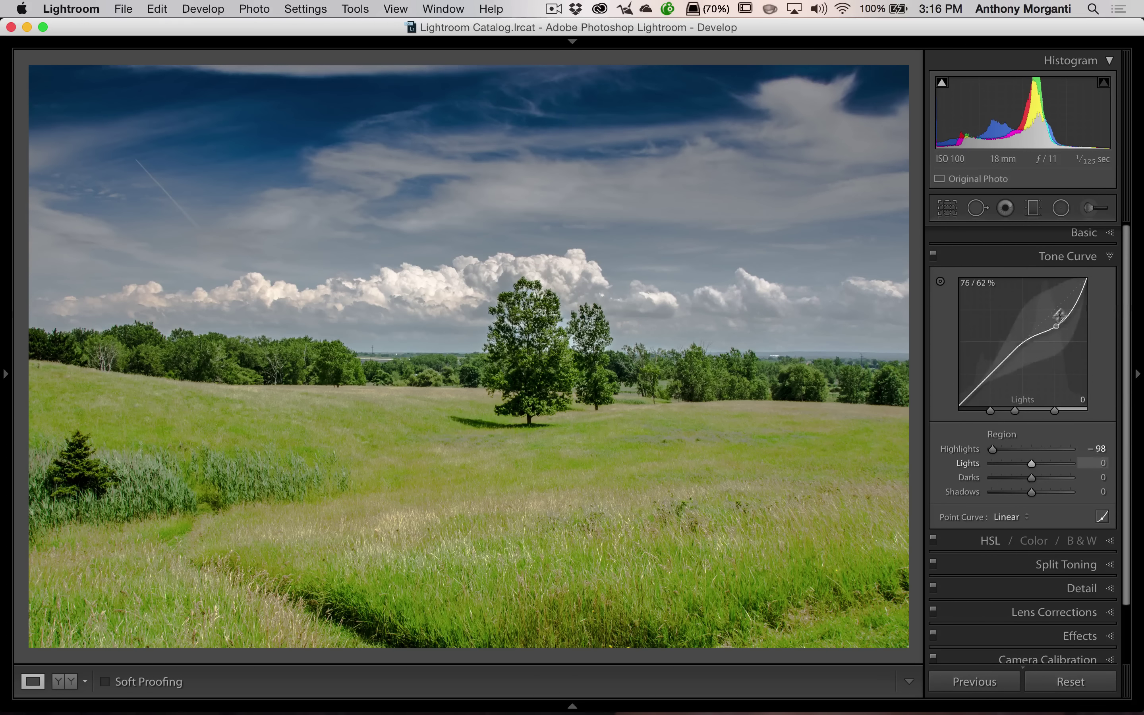
double_click(957, 450)
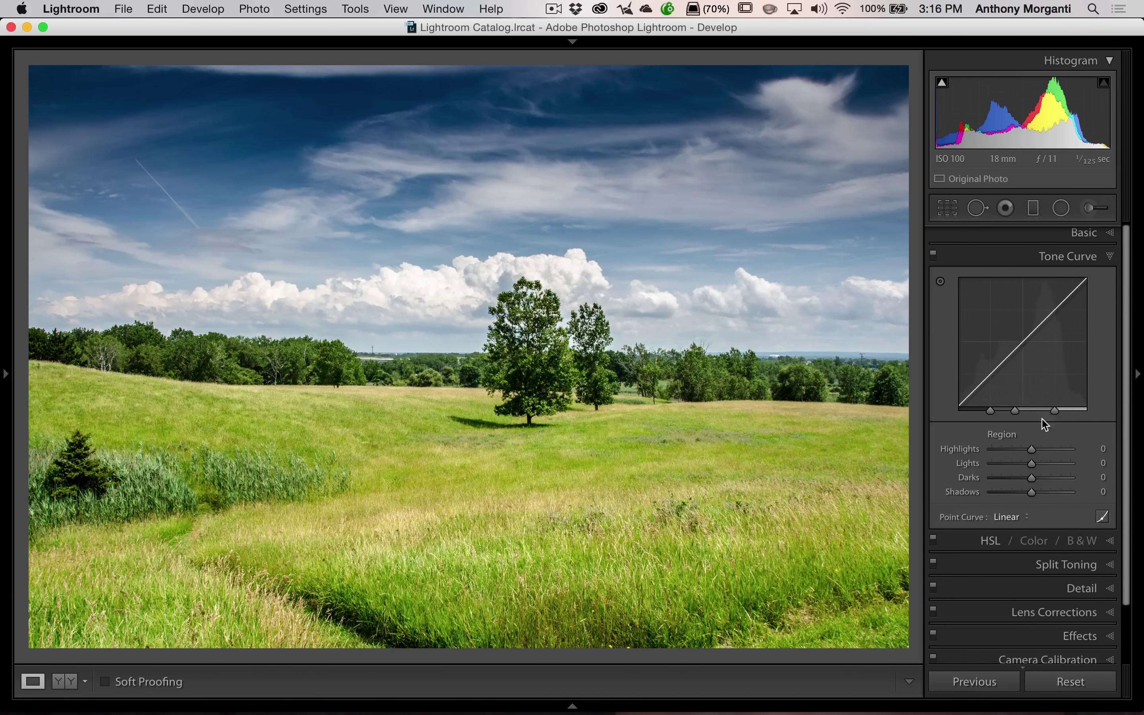
left_click_drag(1015, 410, 1022, 410)
- Shape a gentle S-curve by setting the Darks region to -20 and the Lights region to +11
left_click(1076, 235)
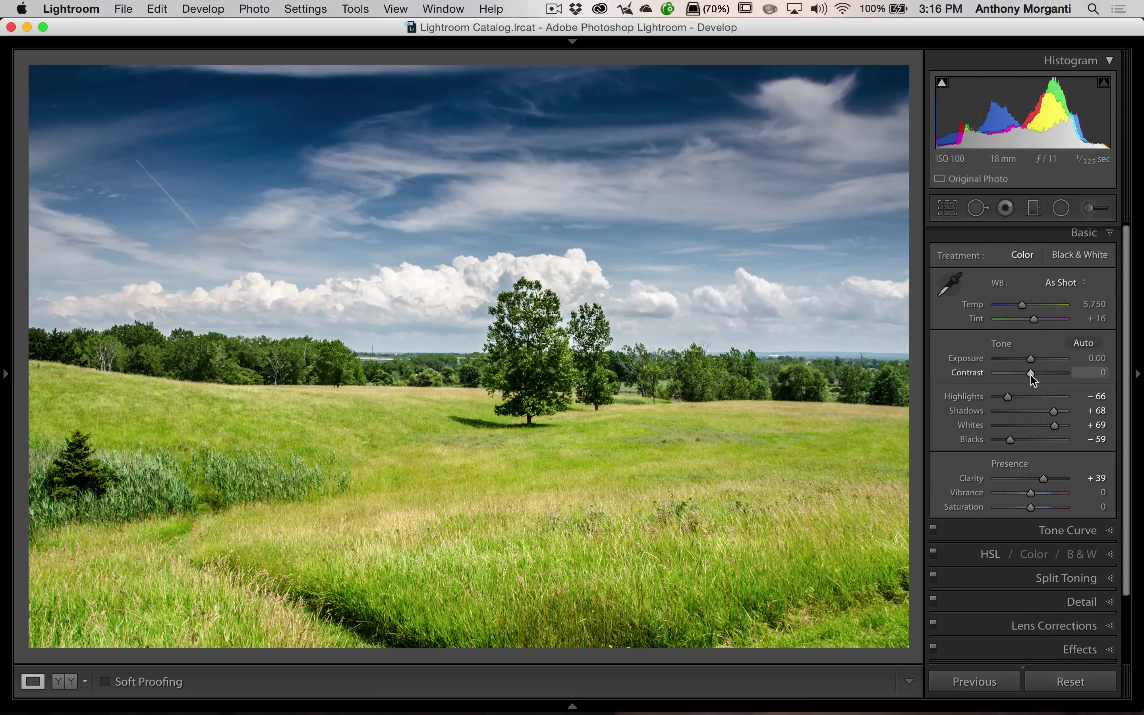
left_click(1084, 234)
left_click(1079, 259)
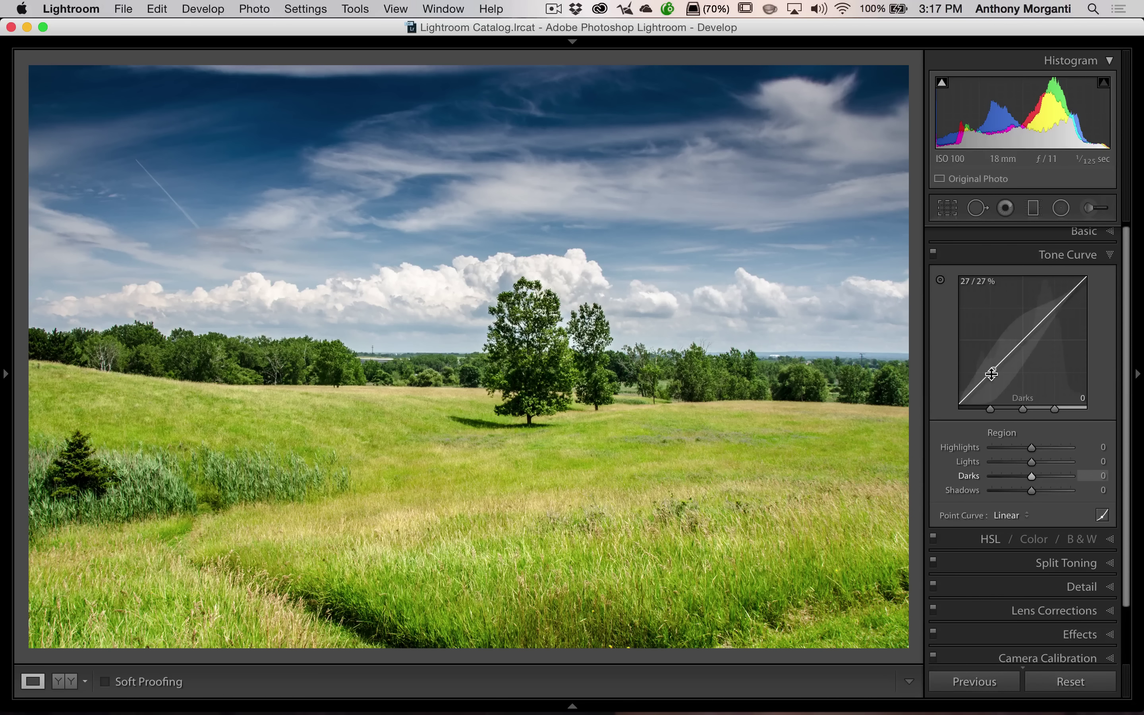
mouse_move(996, 372)
left_mouse_down()
mouse_move(997, 392)
mouse_move(997, 374)
left_mouse_up()
left_click_drag(988, 375, 989, 380)
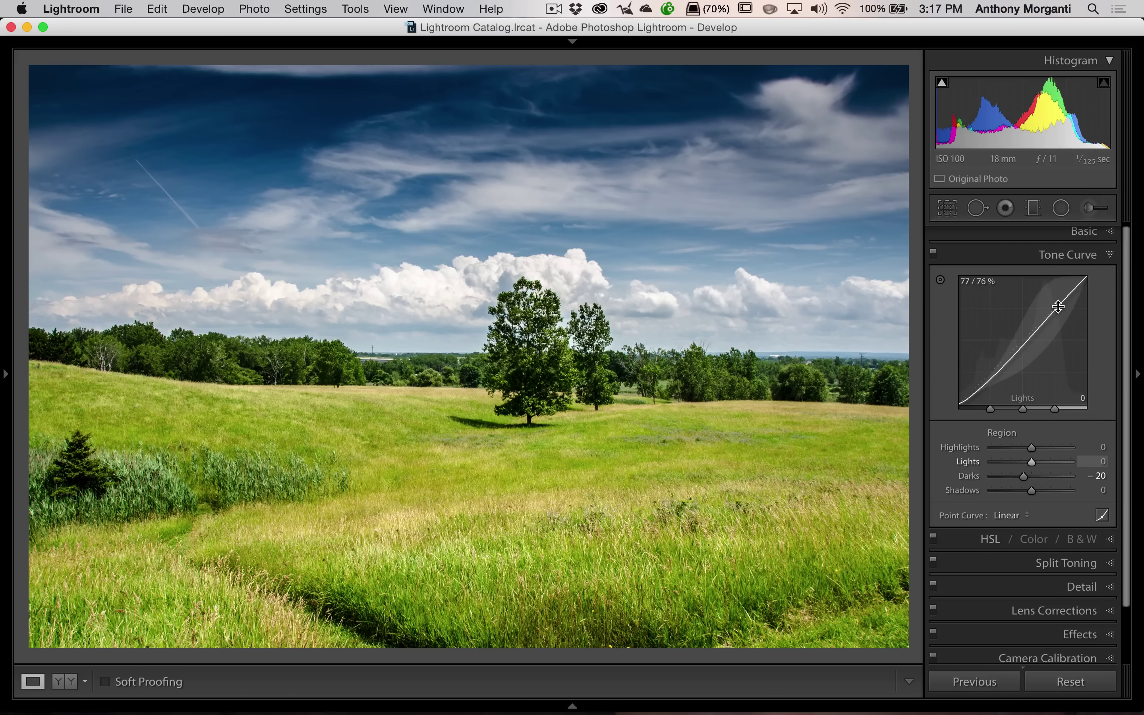
mouse_move(1058, 307)
left_mouse_down()
mouse_move(1057, 289)
mouse_move(1058, 301)
left_mouse_up()
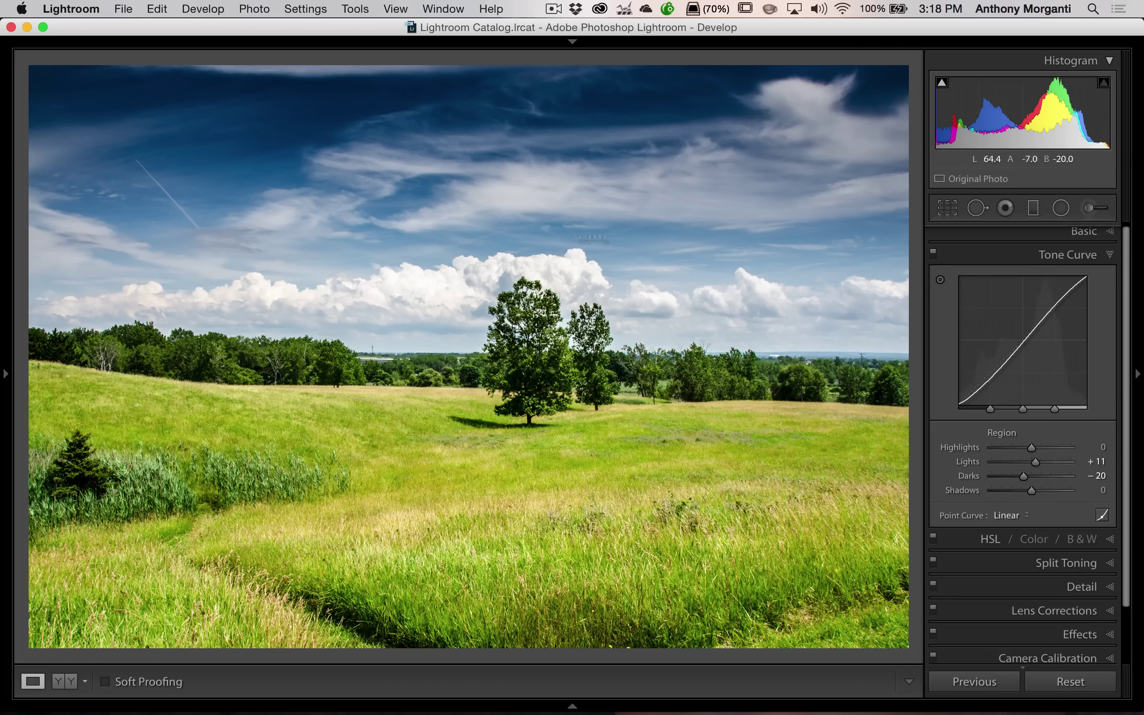
- Compare the photo with the tone curve off and on, and reset the Lights and Darks regions
left_click(932, 257)
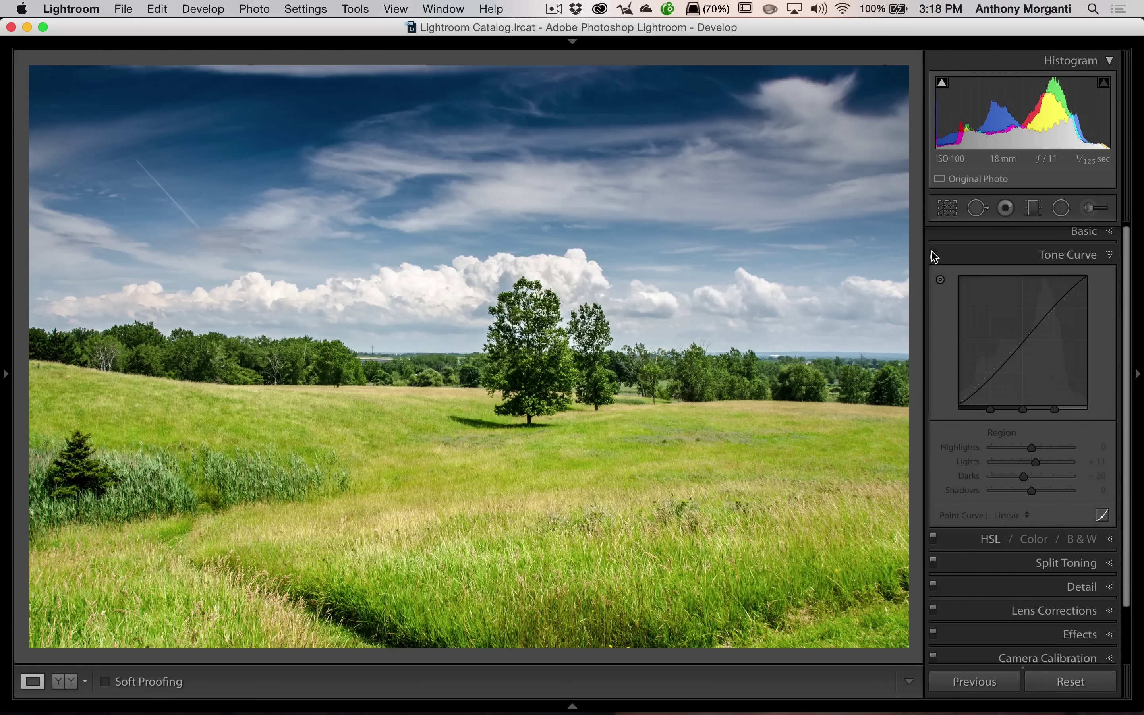
left_click(932, 252)
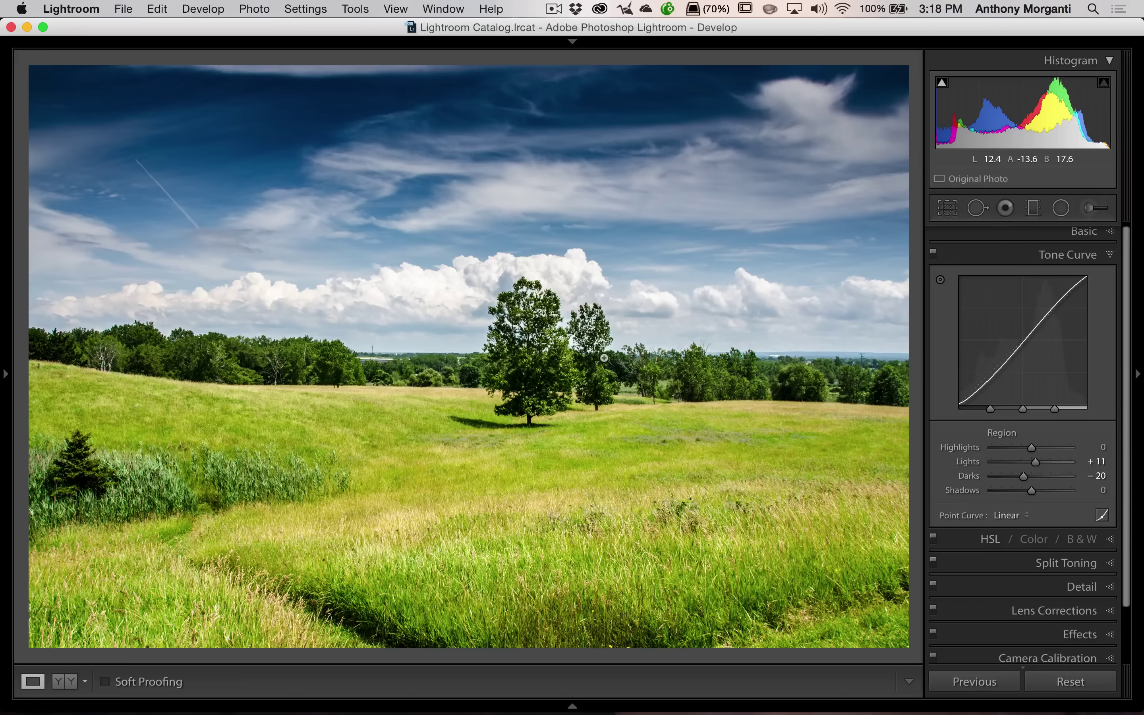
double_click(968, 462)
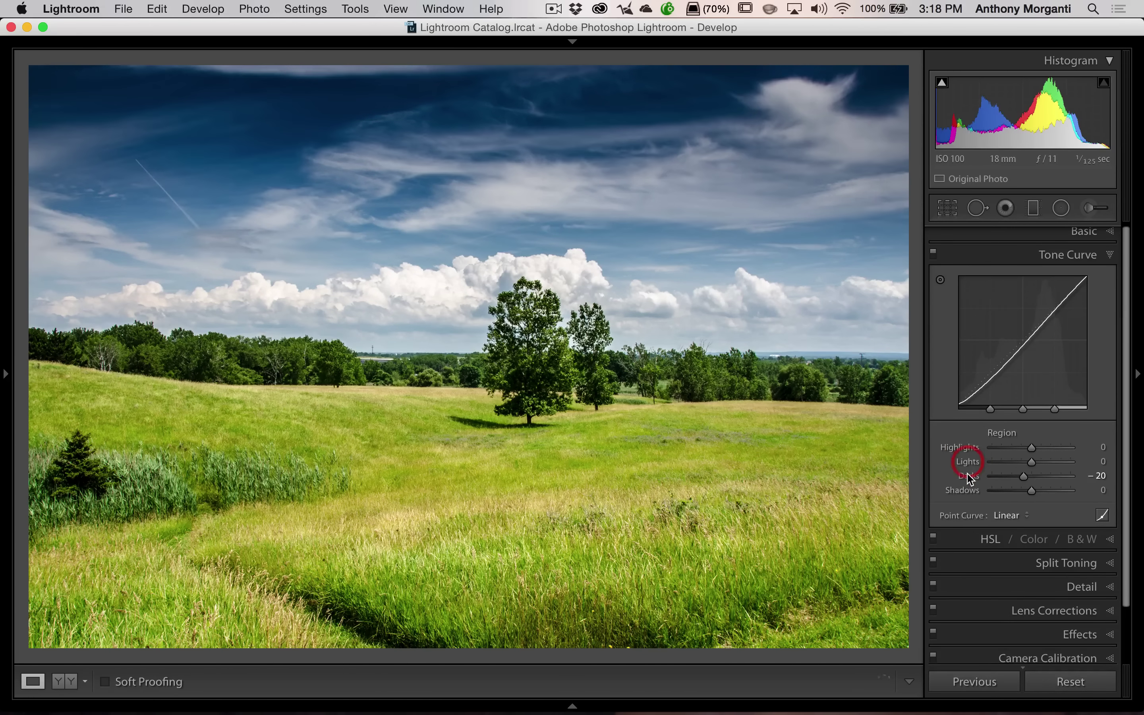
double_click(969, 477)
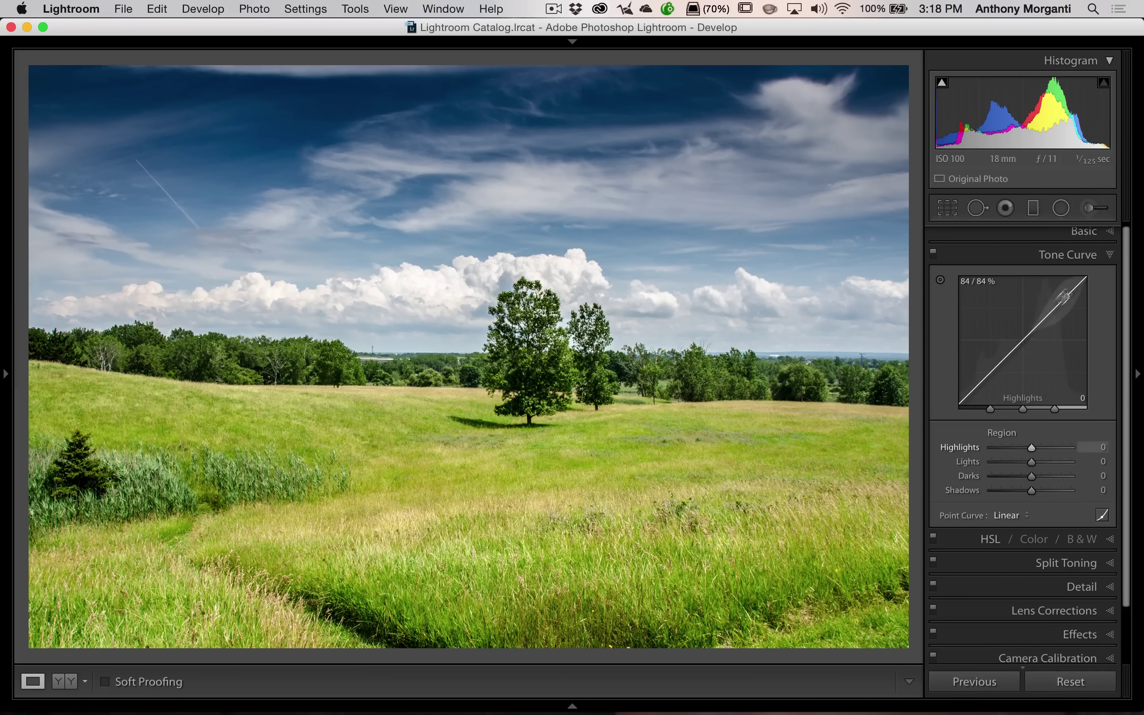
- Try the Medium Contrast preset for the point curve, followed by Strong Contrast
left_click(1024, 516)
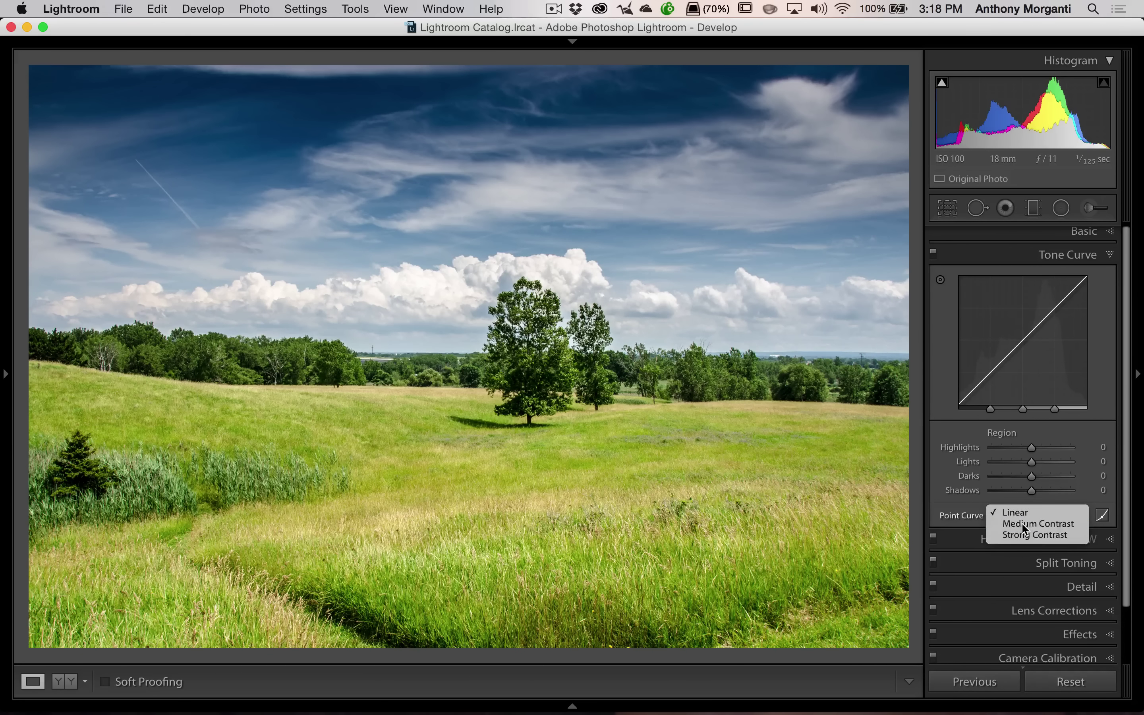
left_click(1023, 524)
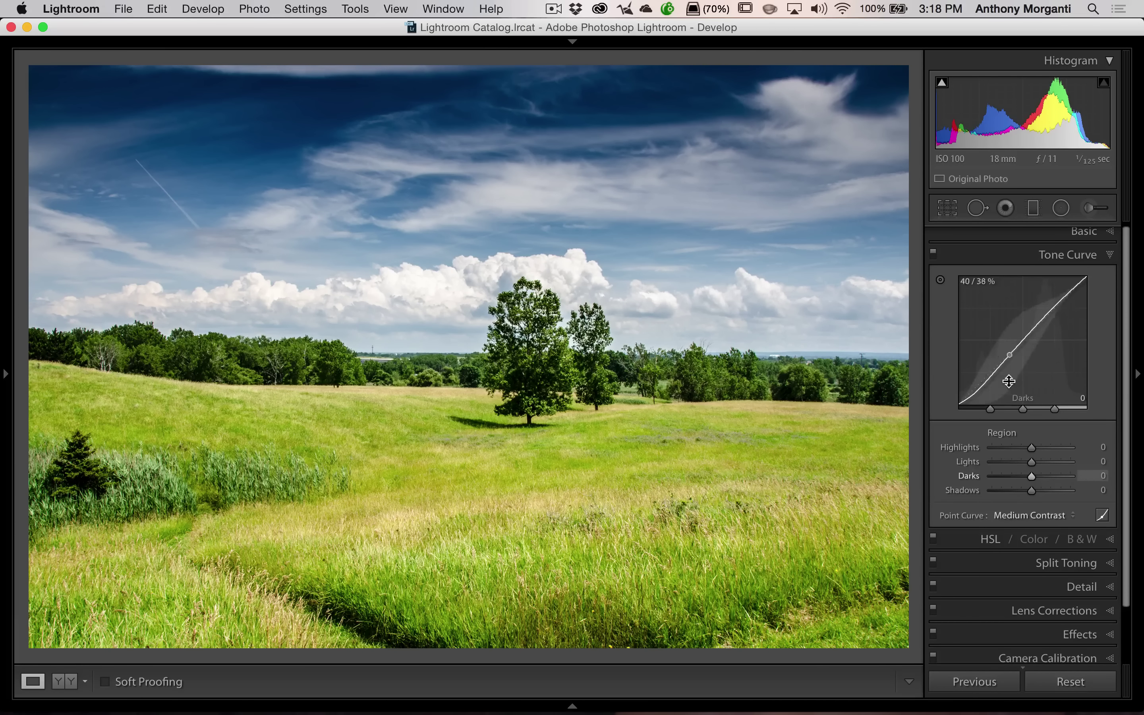
left_click(1029, 515)
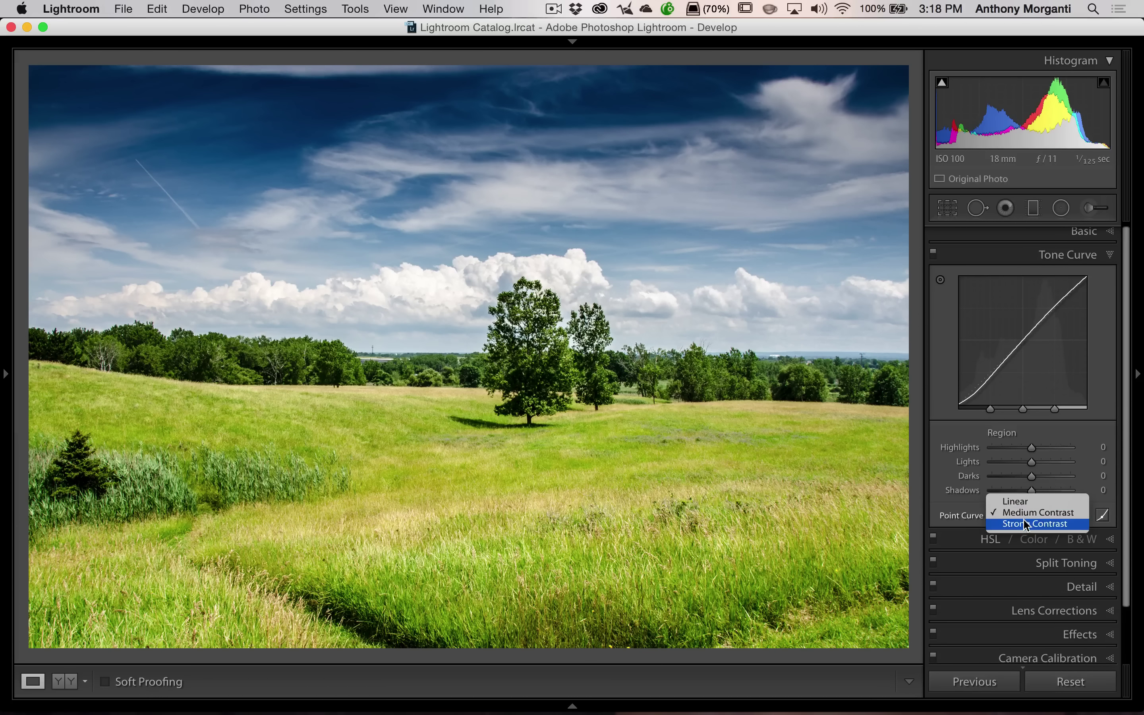
left_click(1024, 523)
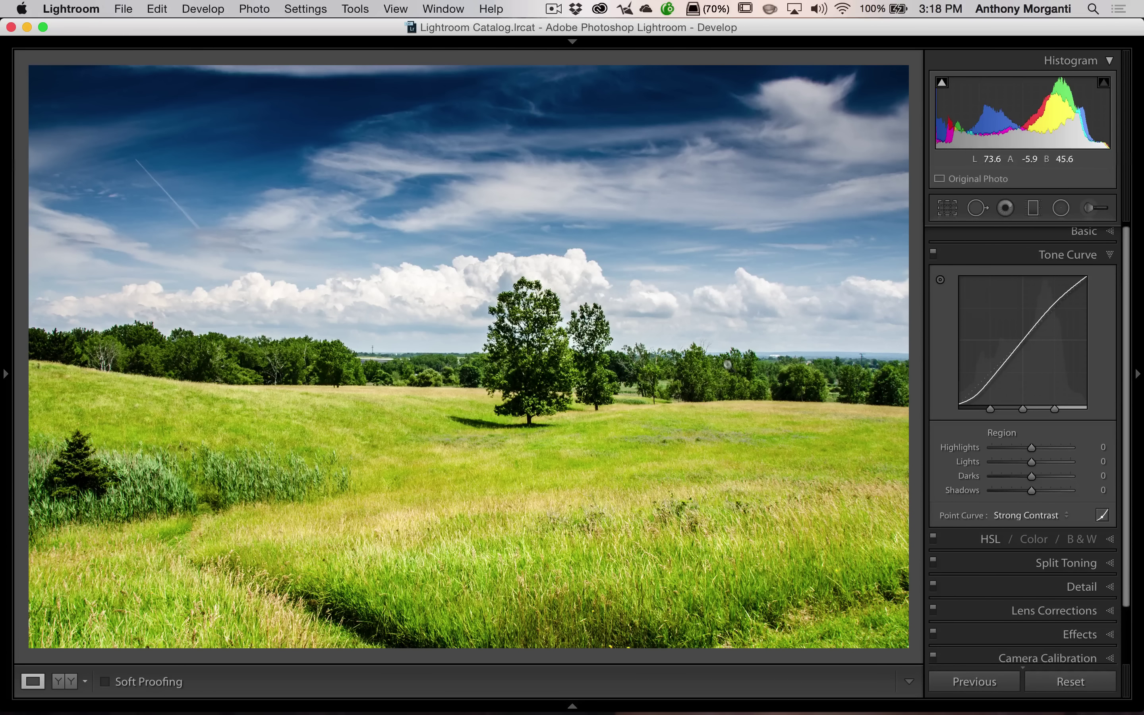
- Compare the photo with the tone curve off and on, and set the point curve back to Linear
left_click(932, 253)
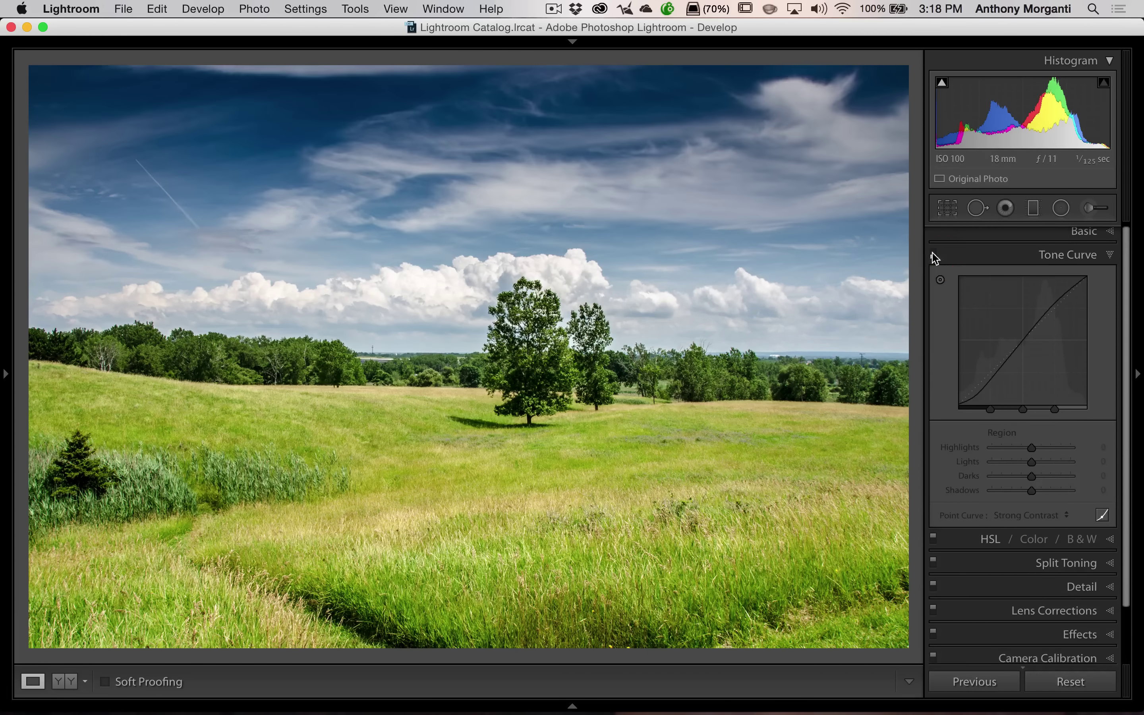
left_click(933, 253)
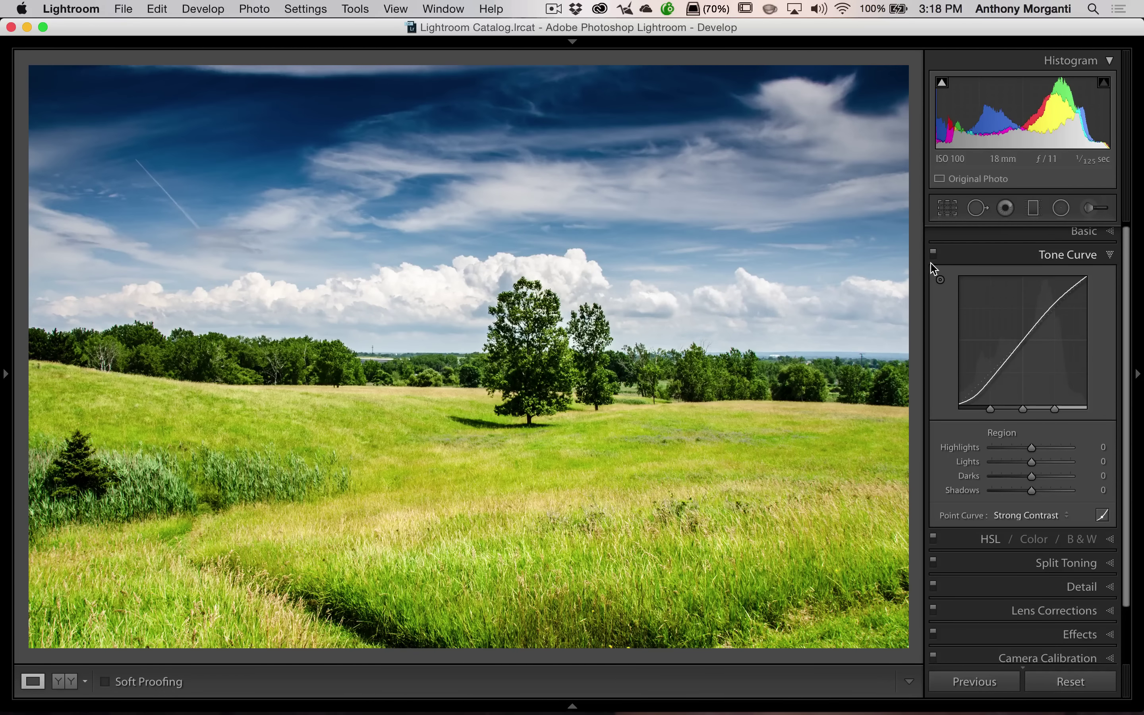
left_click(1022, 516)
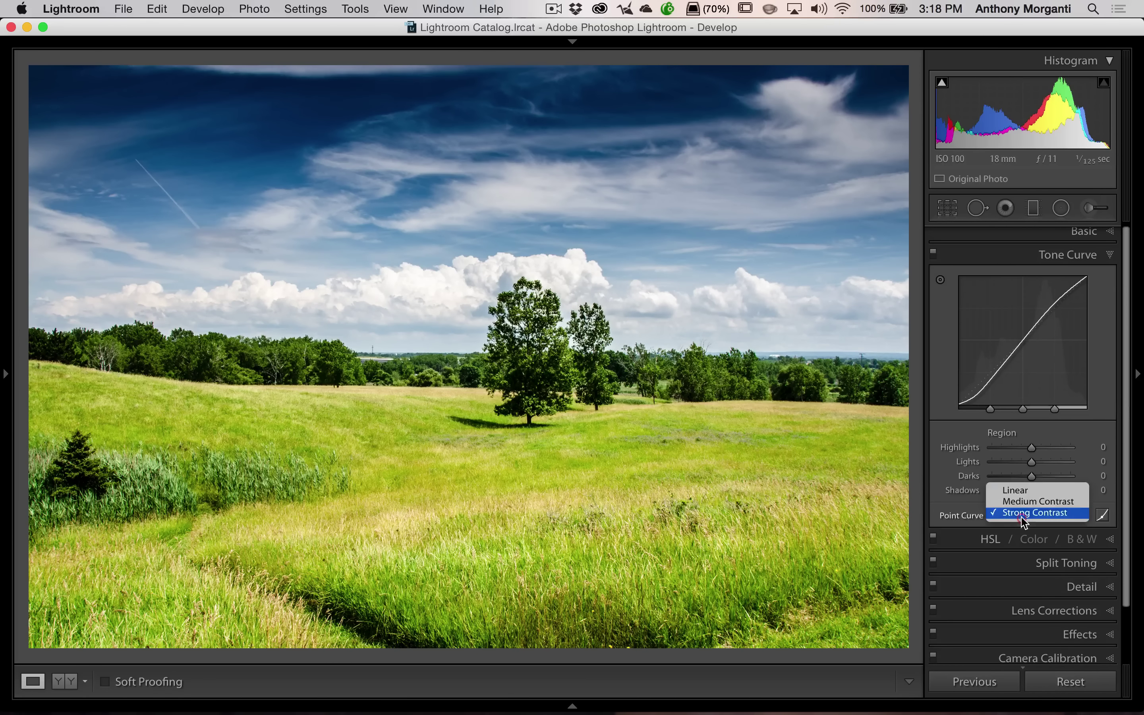
left_click(1018, 490)
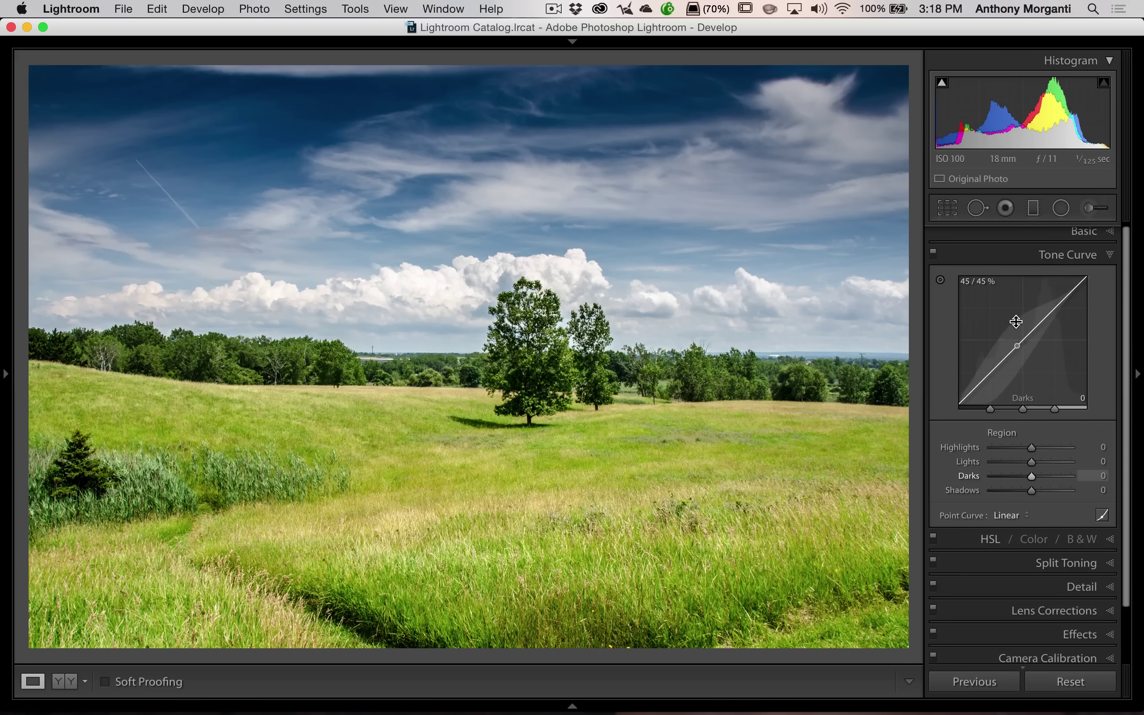
- Try raising the Lights region to +70 directly on the curve, and reset it to 0
left_click_drag(1051, 312, 1051, 285)
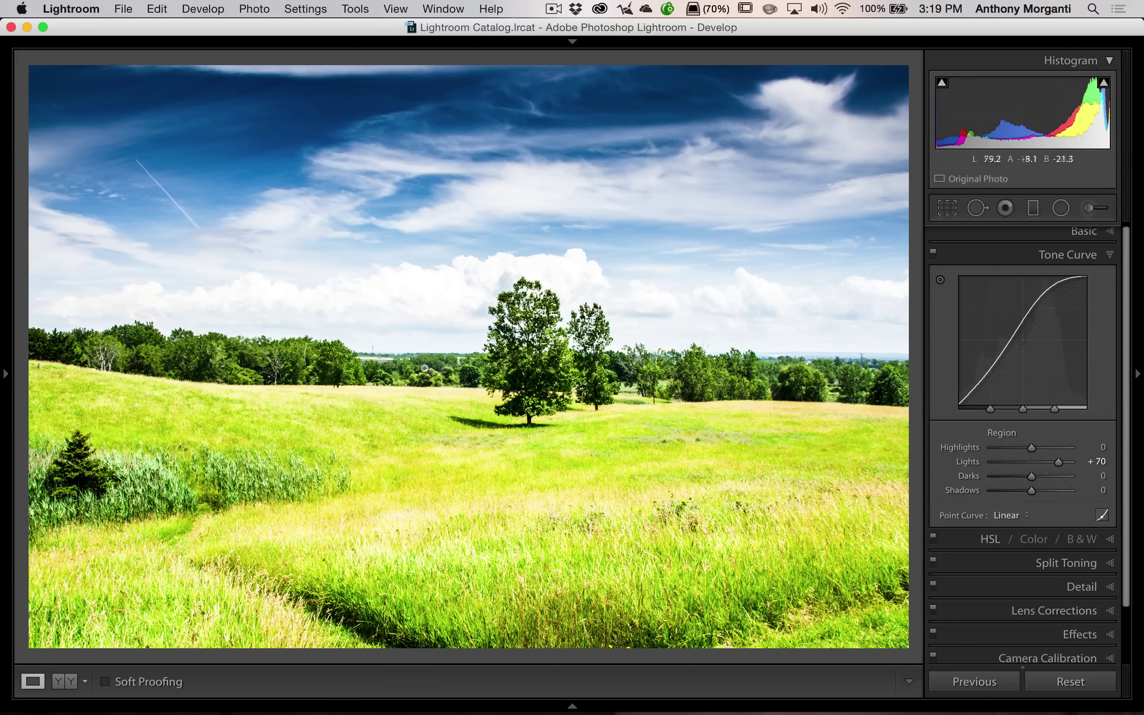
double_click(1057, 461)
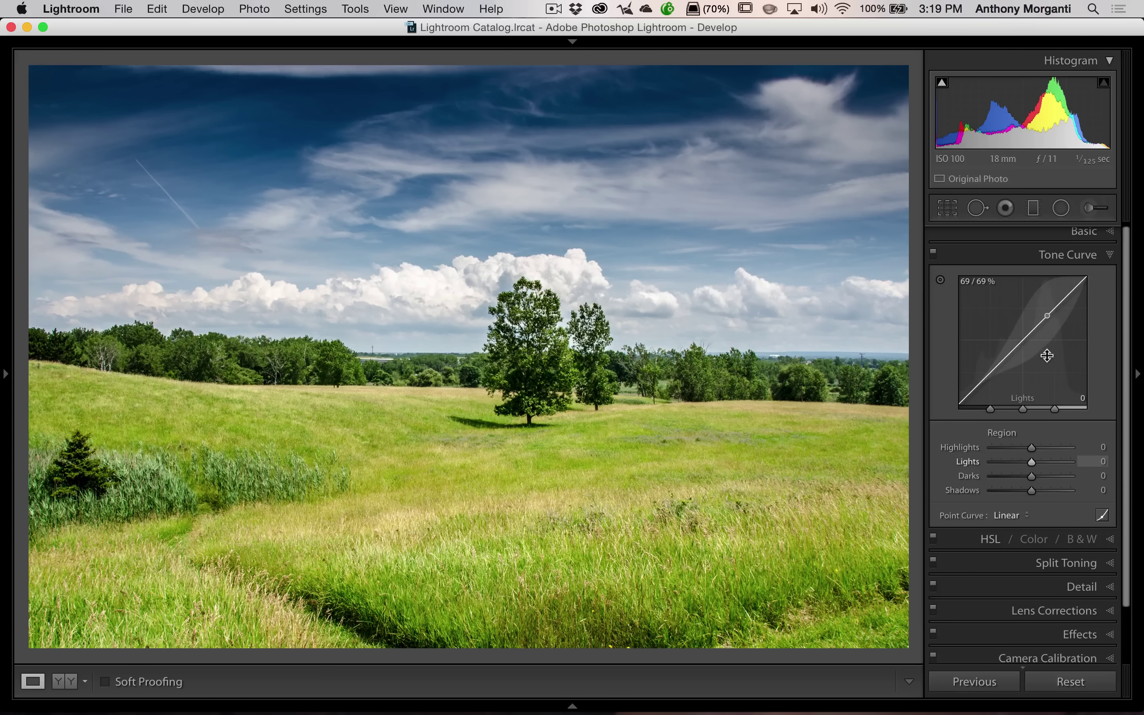
- Switch the tone curve to point editing and apply the Medium Contrast preset, followed by Strong Contrast
left_click(1102, 514)
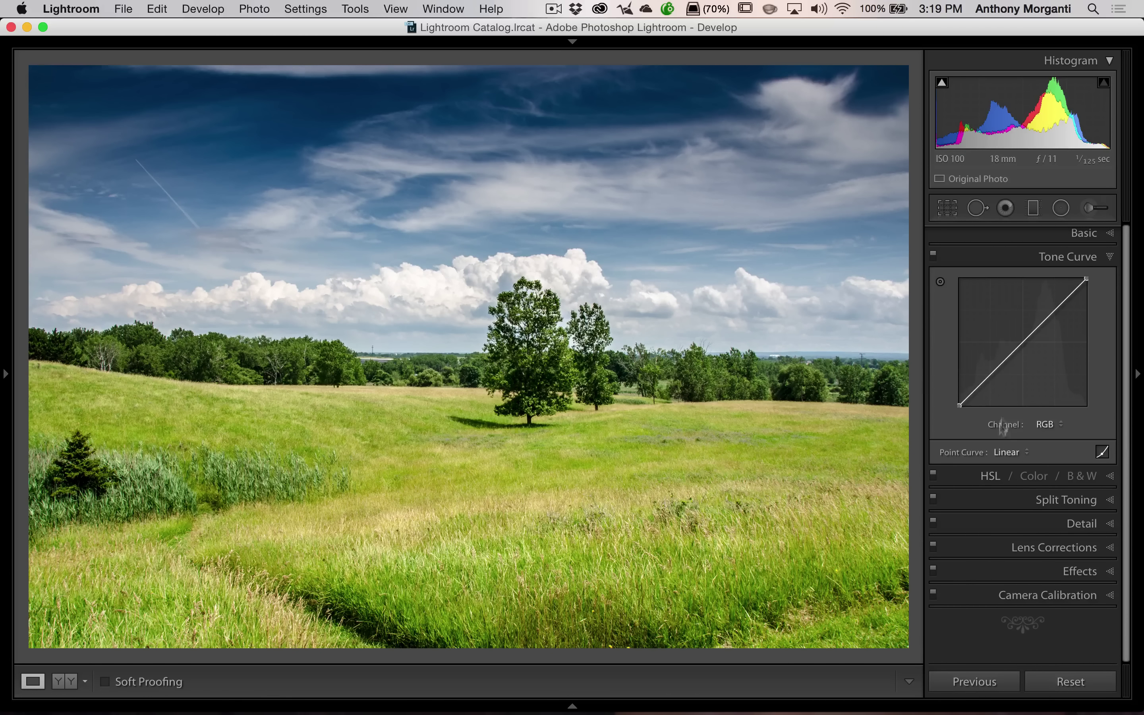
left_click(1010, 453)
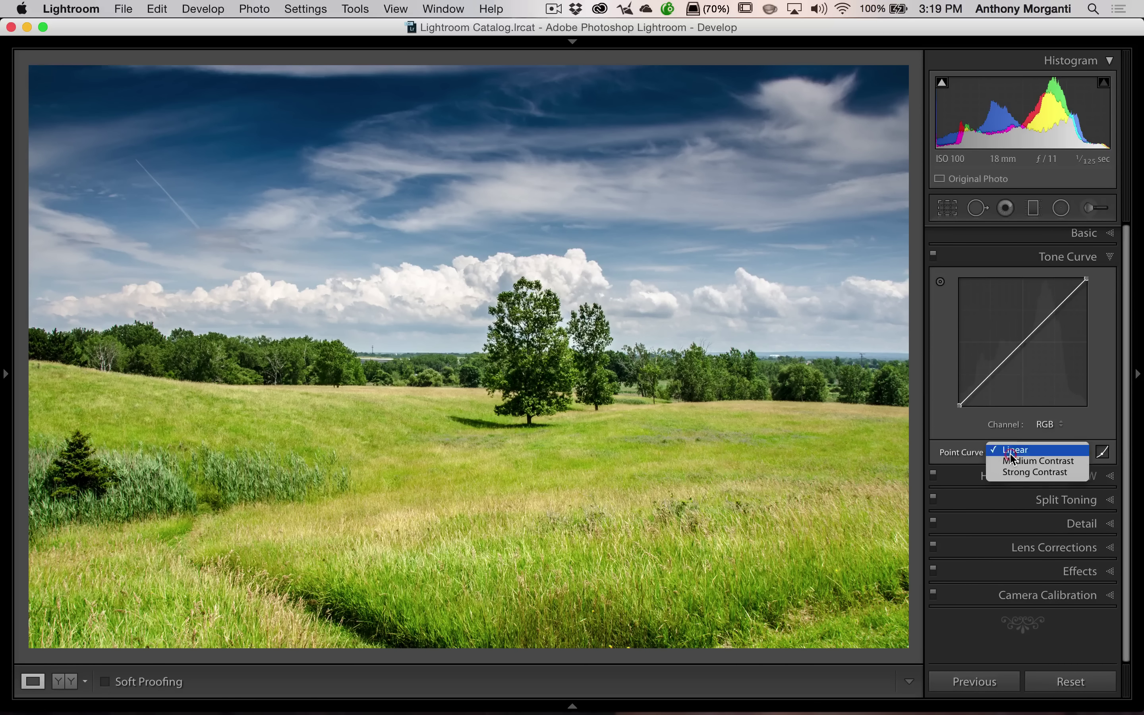
left_click(1016, 462)
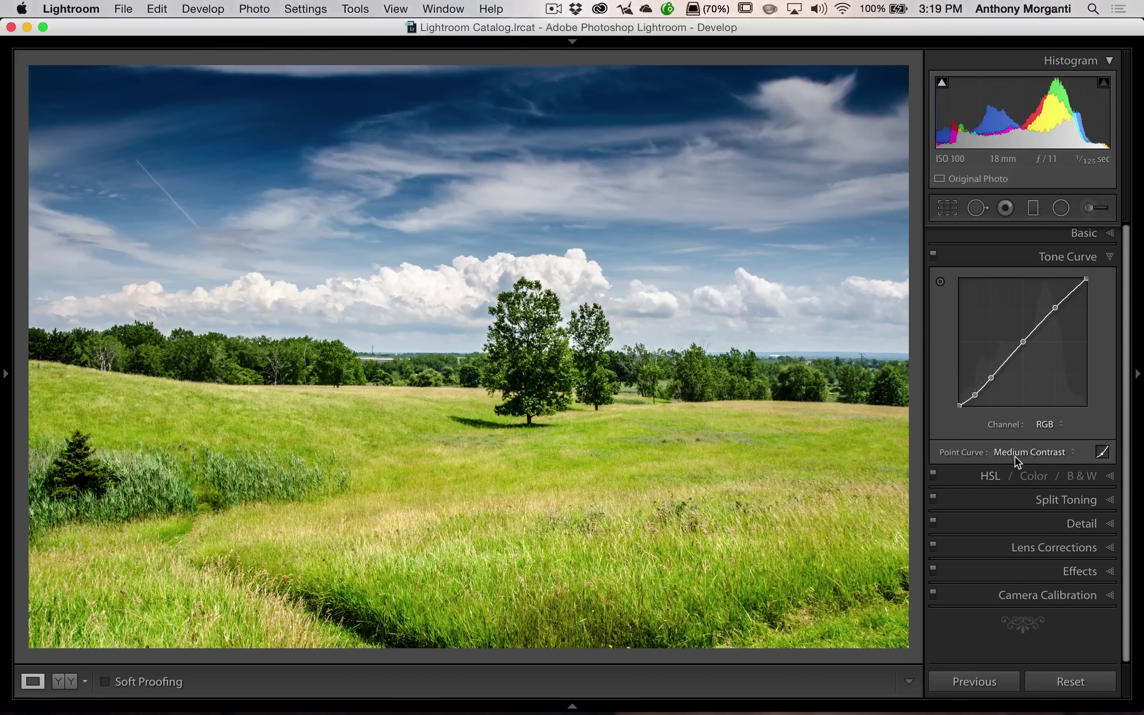
left_click(1015, 455)
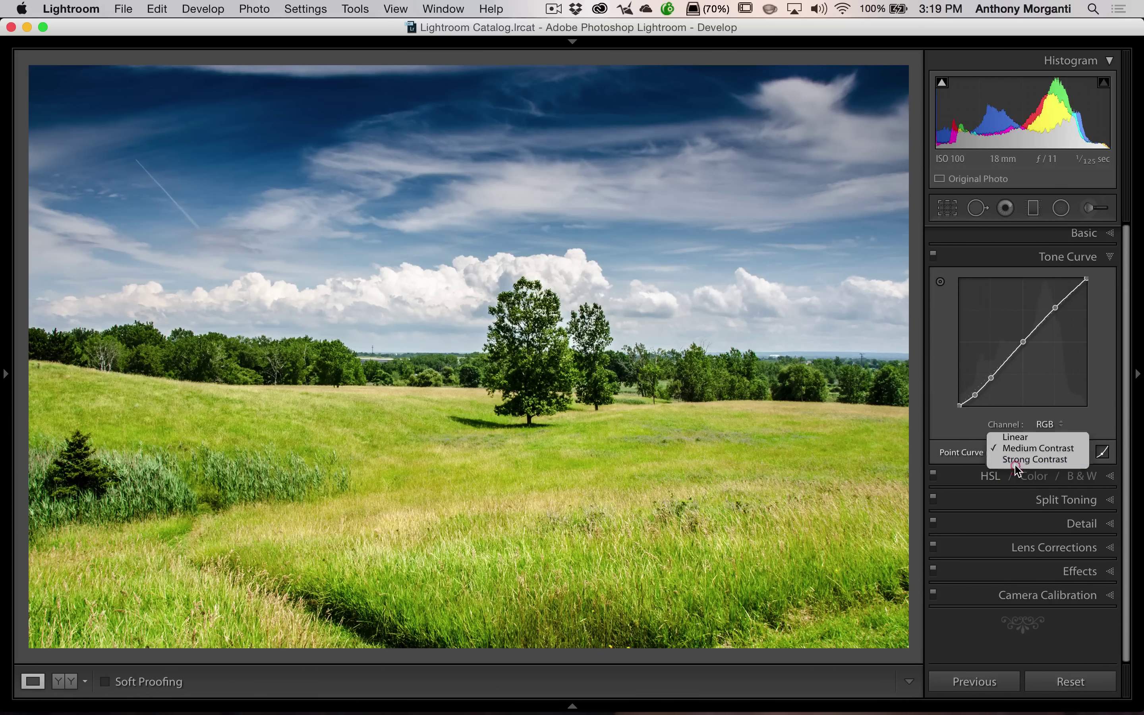
left_click(1015, 465)
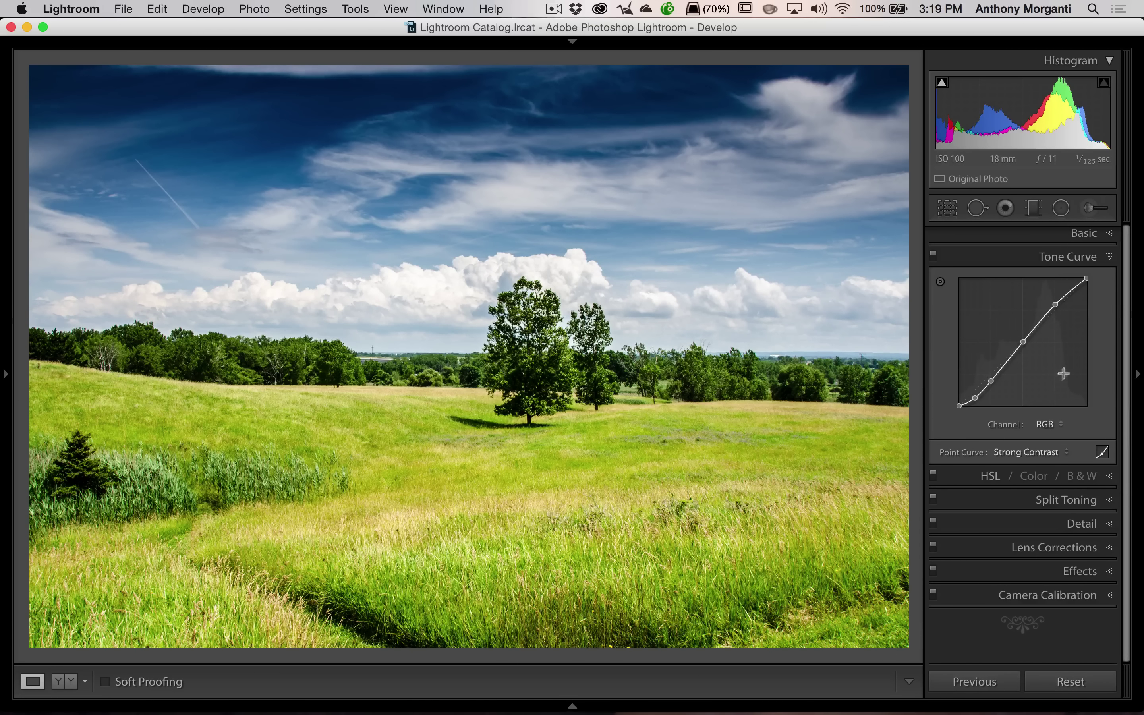
- Compare the Strong Contrast curve in the region view and point view, and set the point curve back to Linear
left_click(1101, 452)
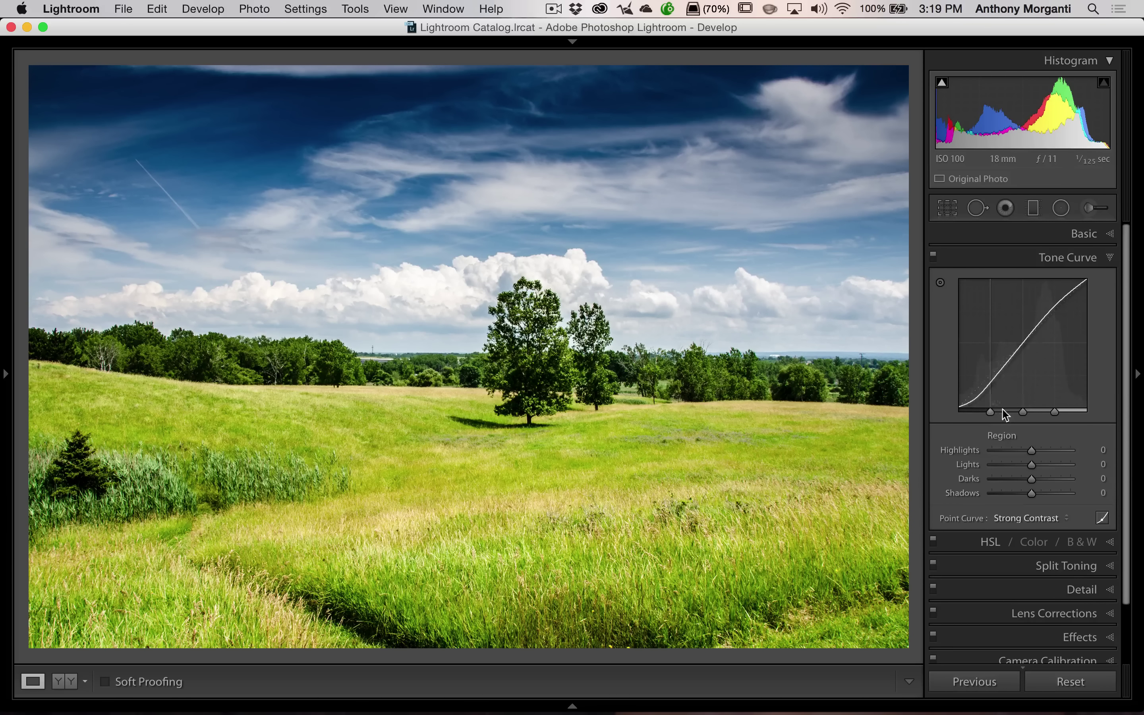
left_click(1101, 518)
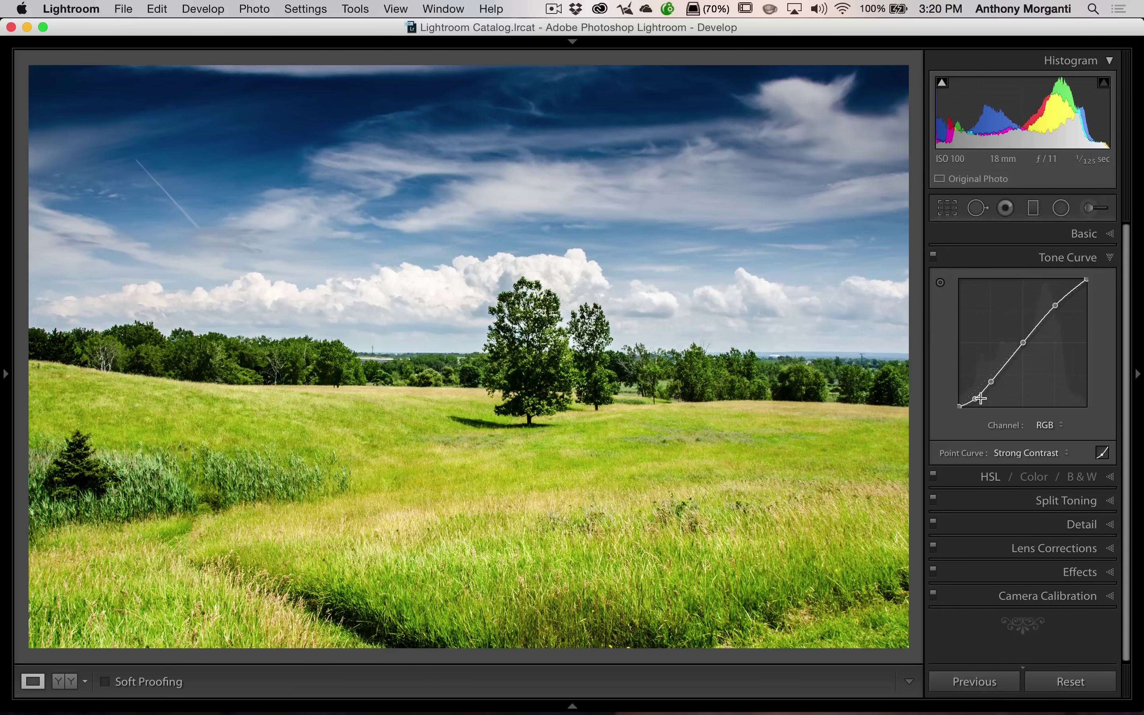
left_click(1008, 451)
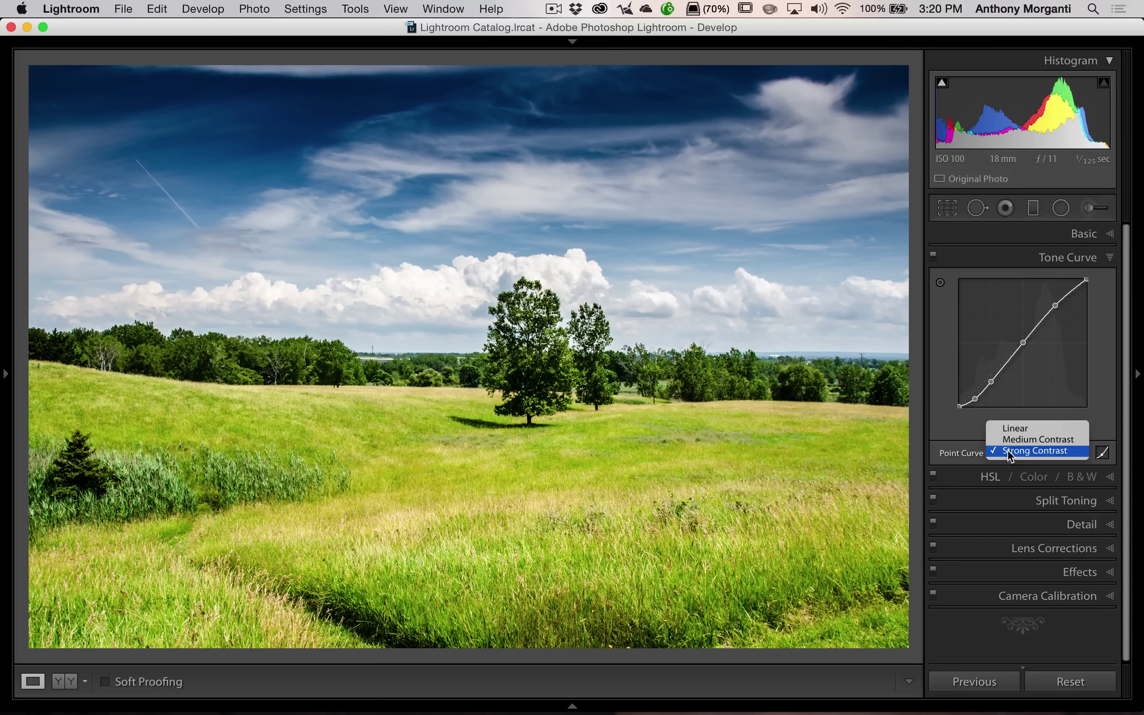
left_click(1011, 431)
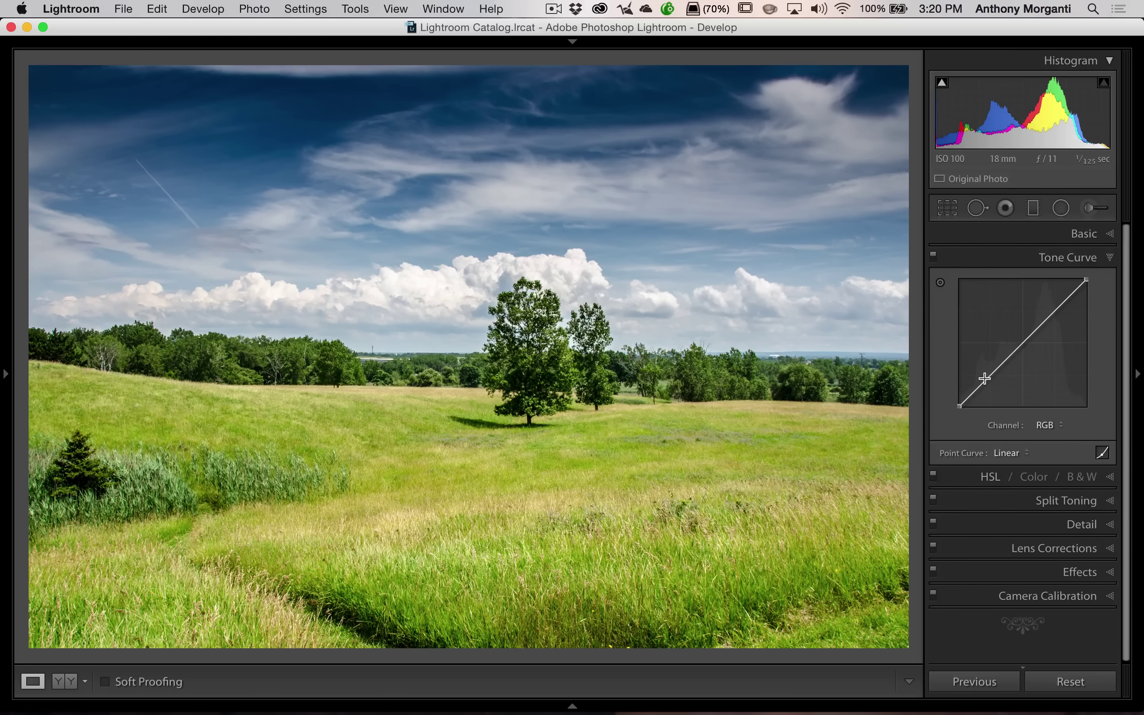
- Try a custom S-curve by lowering a shadow point and raising a highlight point, and set the point curve back to Linear
left_click_drag(985, 379, 988, 385)
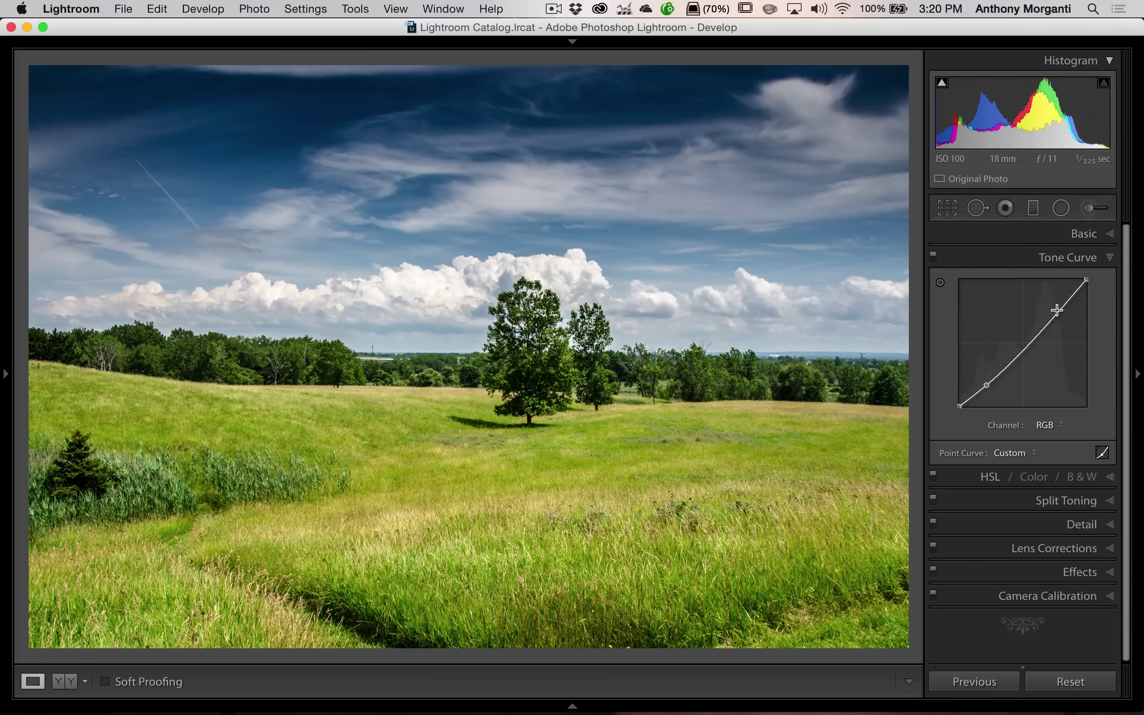
left_click_drag(1057, 309, 1054, 308)
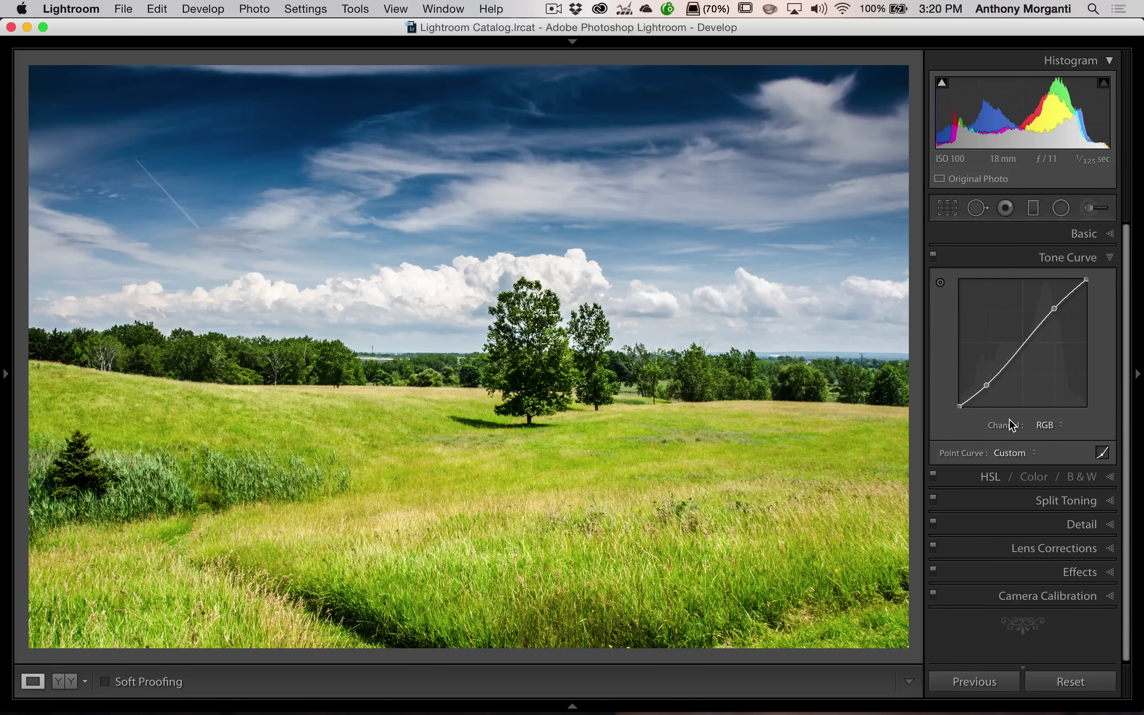
left_click(1007, 452)
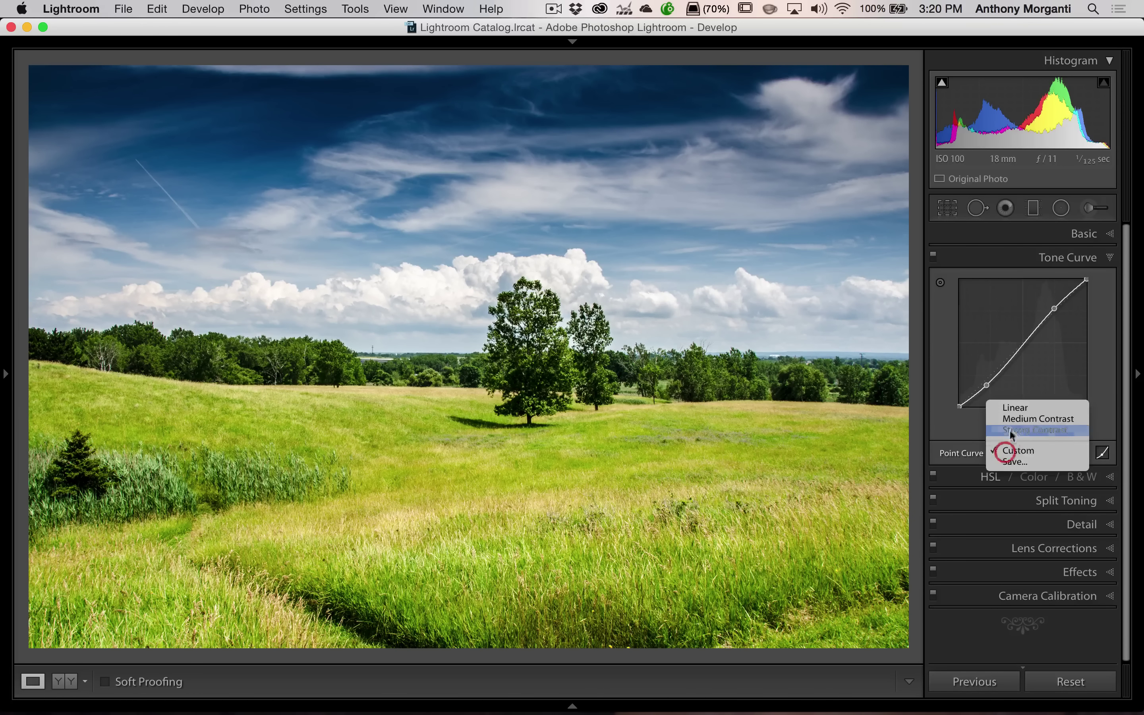
left_click(1013, 407)
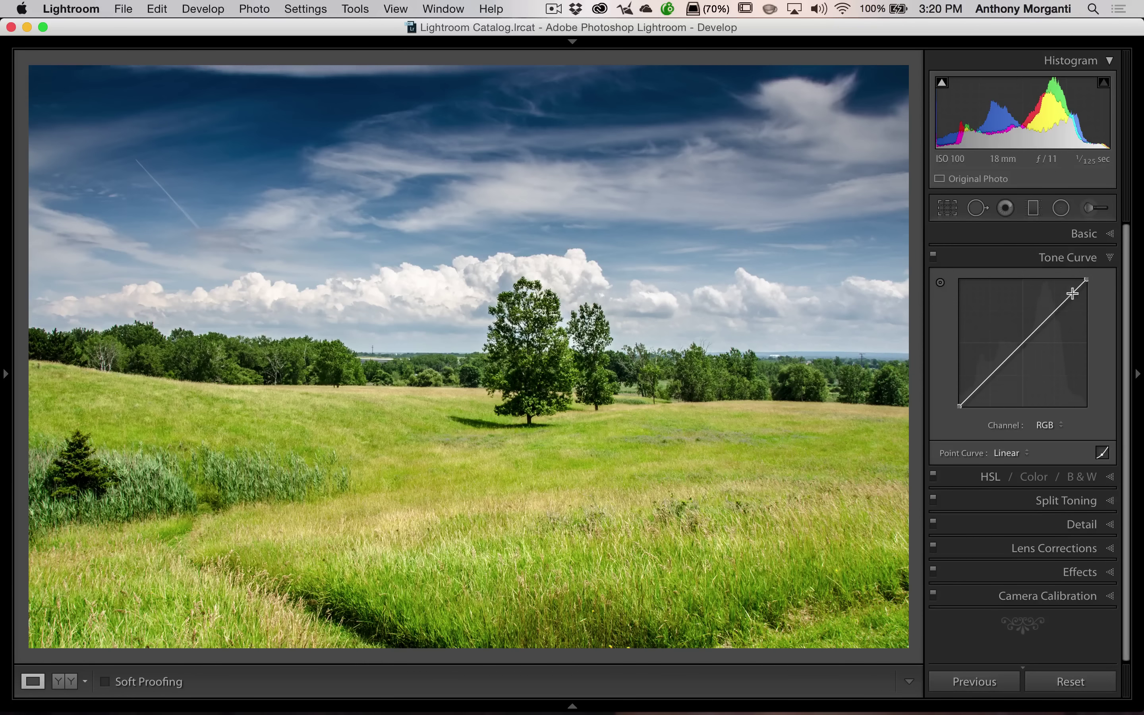
- Try four points in the curve's highlights, pulling the brightest one down to about 68.6% output and back, and restore the Linear curve
scroll(1055, 310, "down", 1)
left_click(1054, 310)
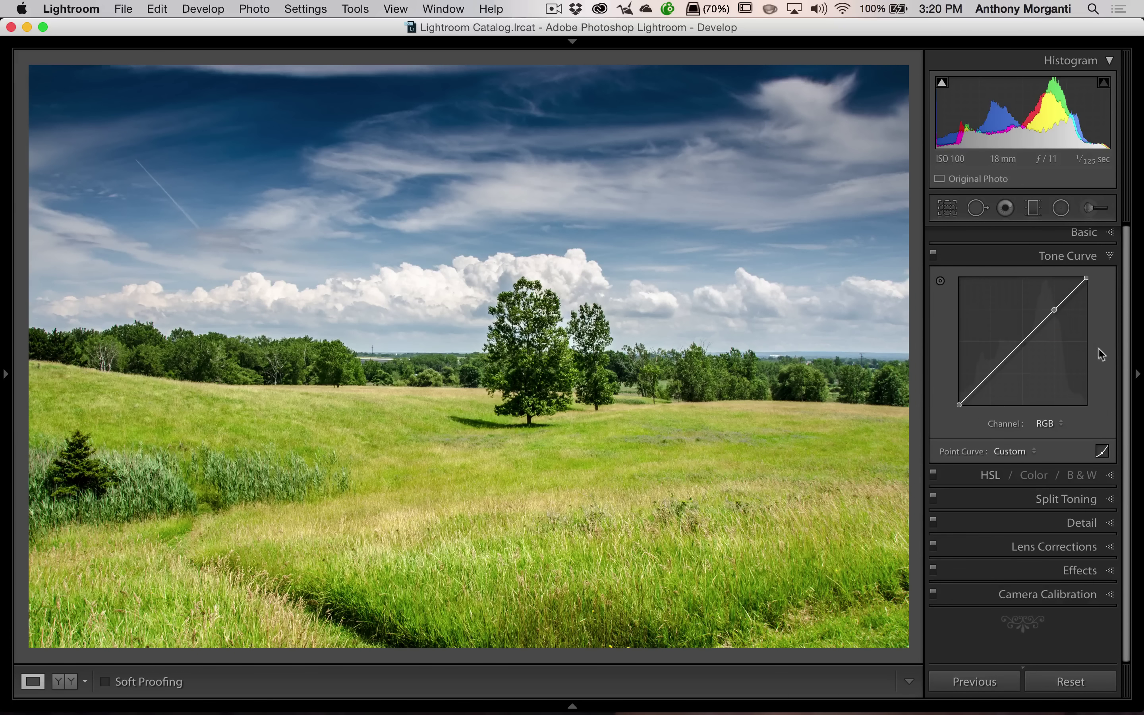
left_click(1047, 316)
scroll(1066, 300, "up", 1)
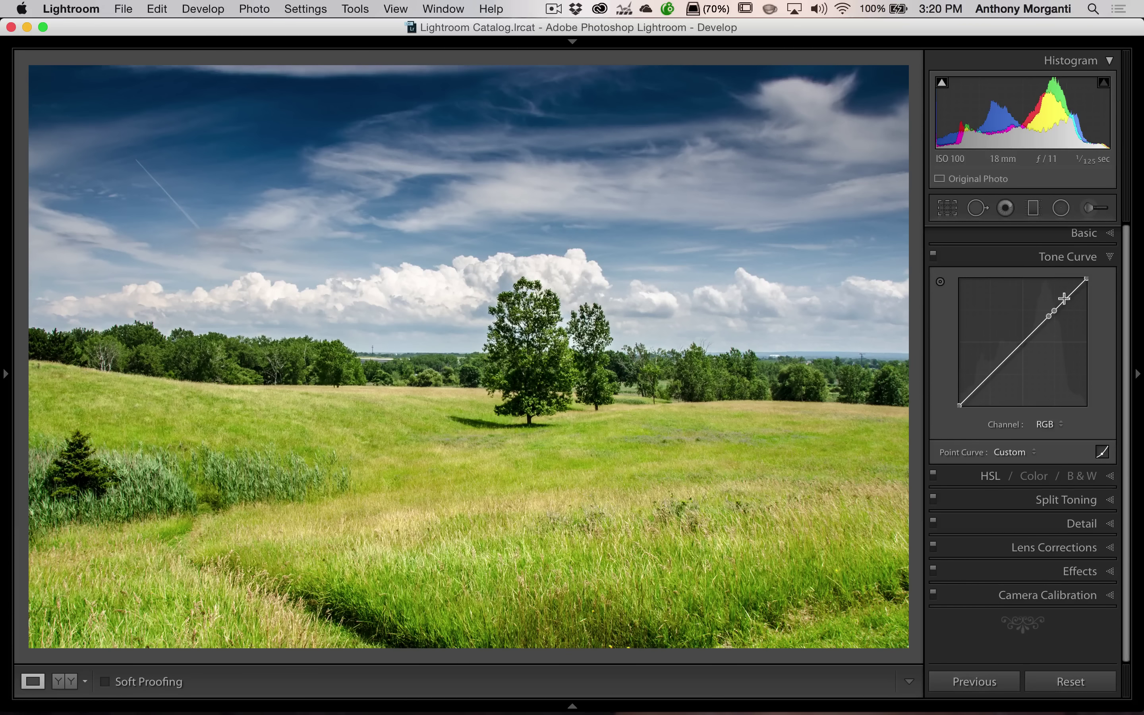
scroll(1063, 298, "down", 1)
left_click(1065, 299)
left_click_drag(1075, 287, 1073, 317)
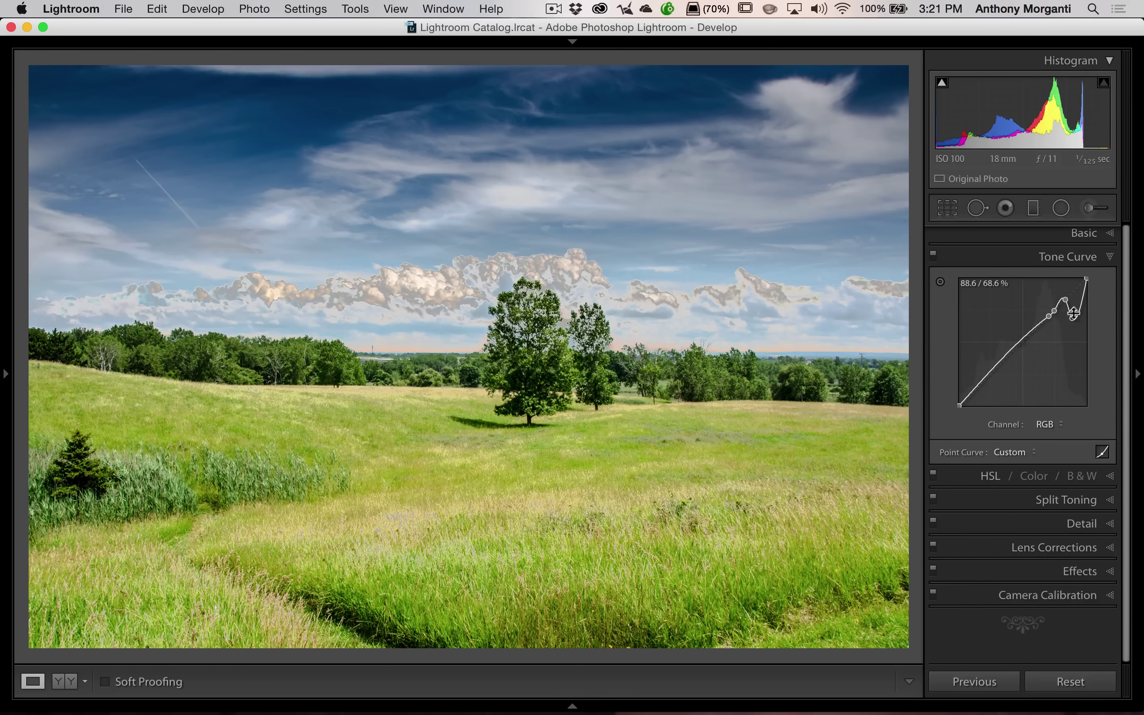
left_click_drag(1072, 318, 1074, 289)
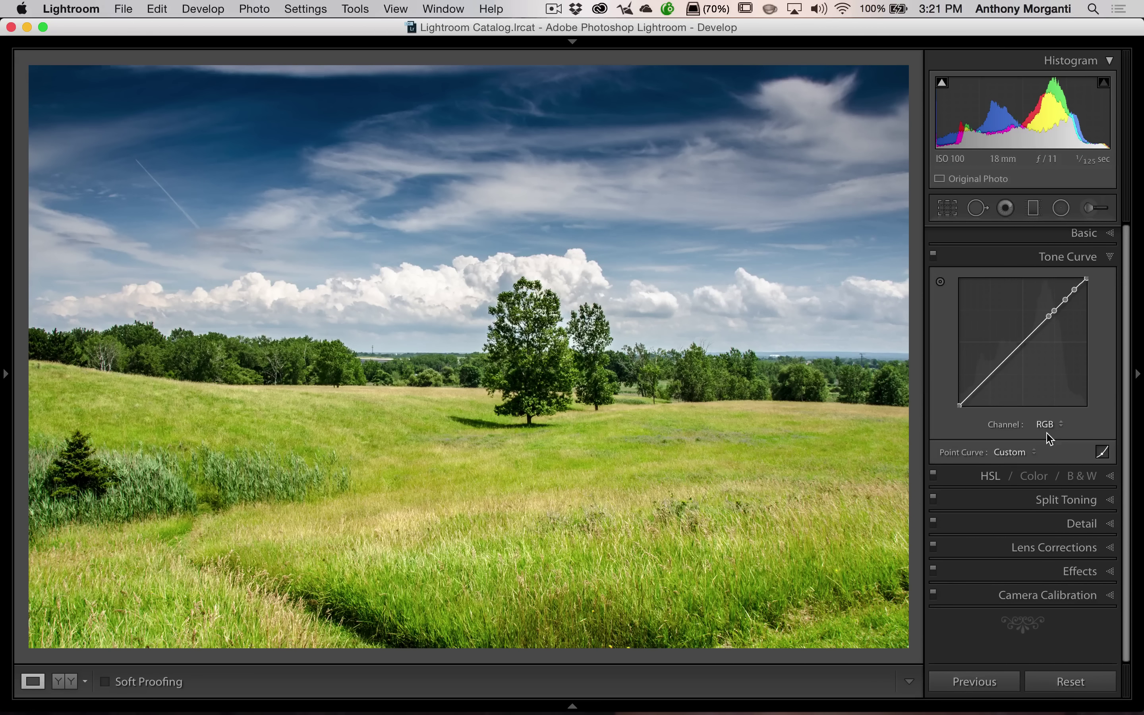
left_click(1010, 453)
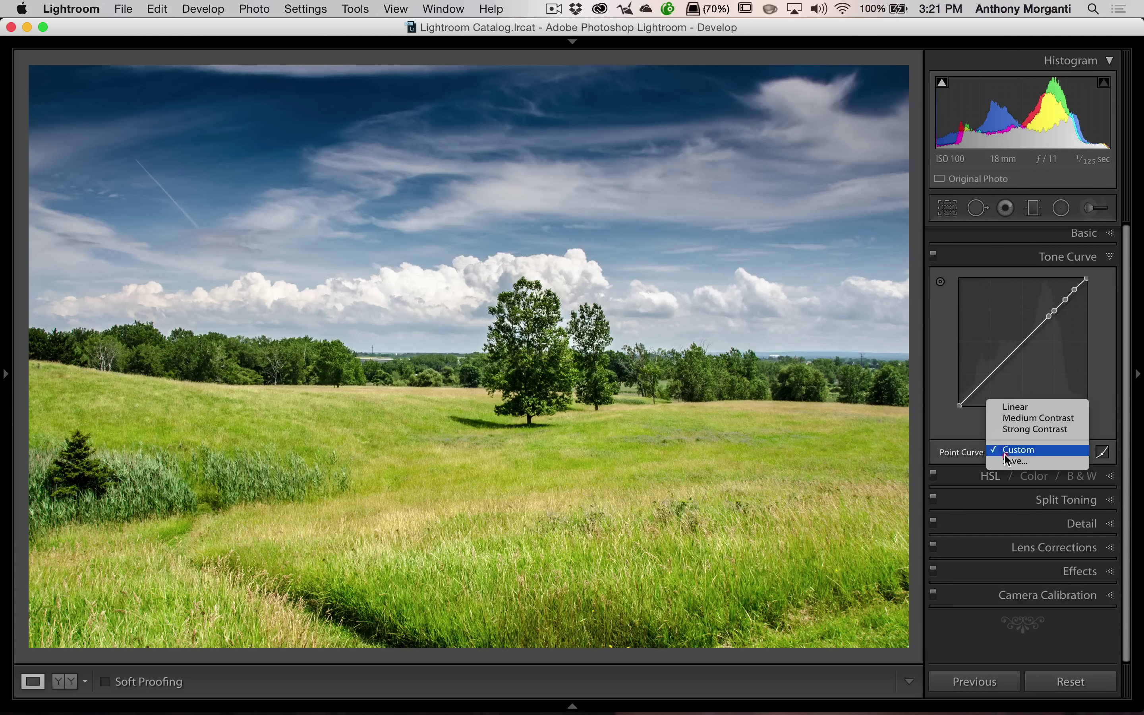
left_click(1016, 408)
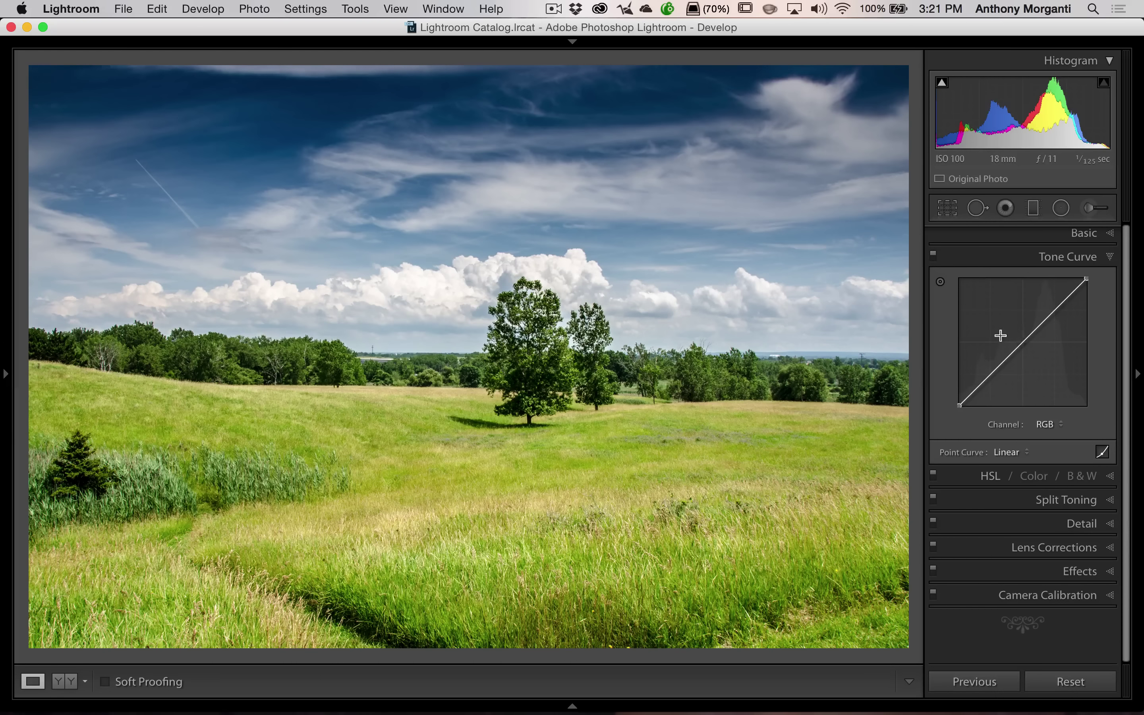
- Try a steep contrast curve by anchoring the midpoint and raising a highlight point, and reset the point curve to Linear
left_click(1023, 341)
left_click_drag(1052, 312, 1041, 302)
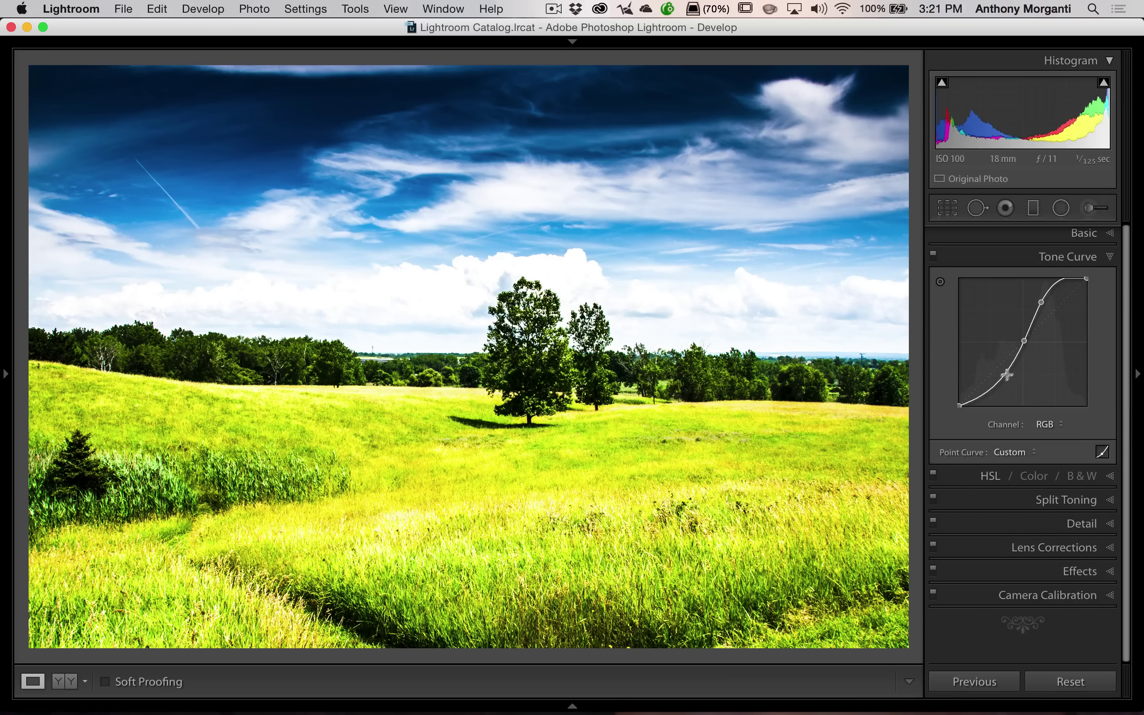
left_click(1002, 453)
left_click(1014, 409)
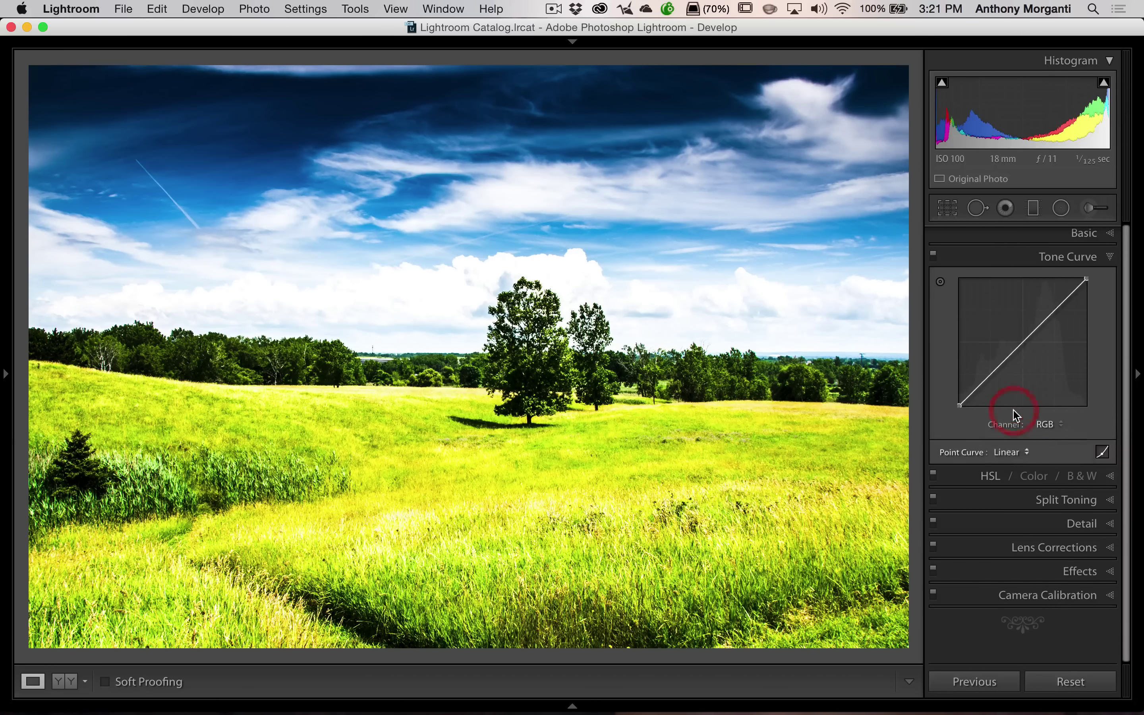
- Try anchoring the midtones with three adjacent points while moving a highlight point up and down, and return the curve to Linear
left_click(1024, 340)
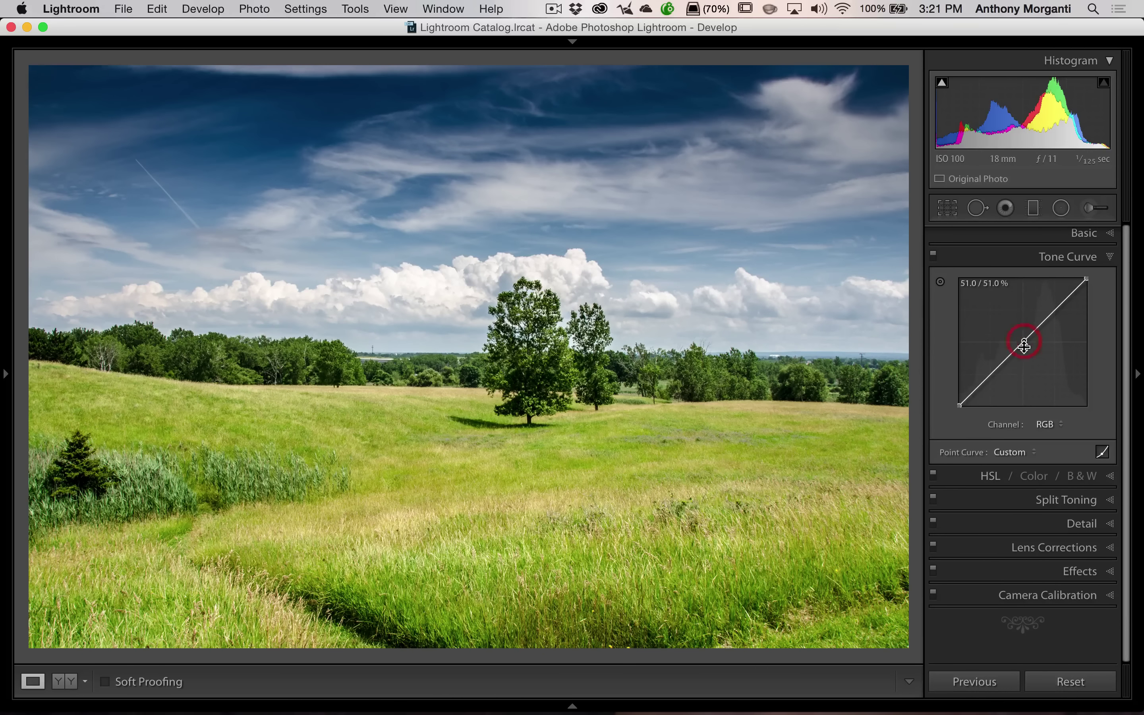
left_click(1017, 346)
left_click(1012, 351)
left_click_drag(1049, 313, 1045, 294)
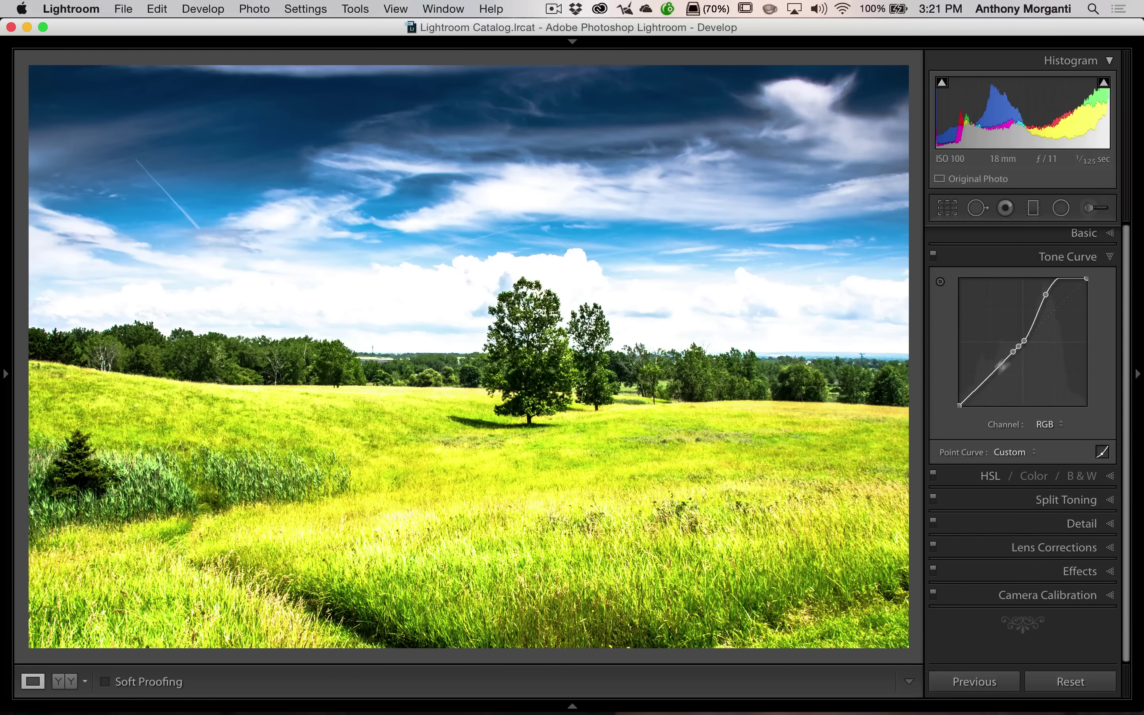
left_click(1011, 350)
left_click_drag(1045, 294, 1056, 340)
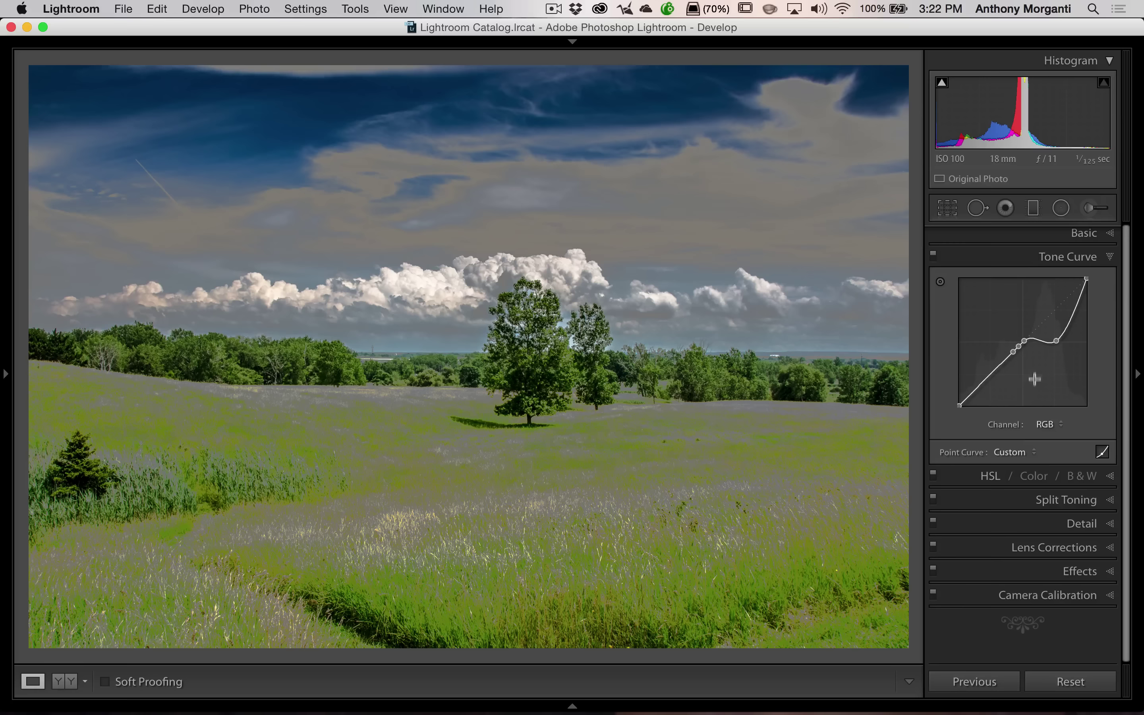
left_click(1014, 453)
left_click(1013, 407)
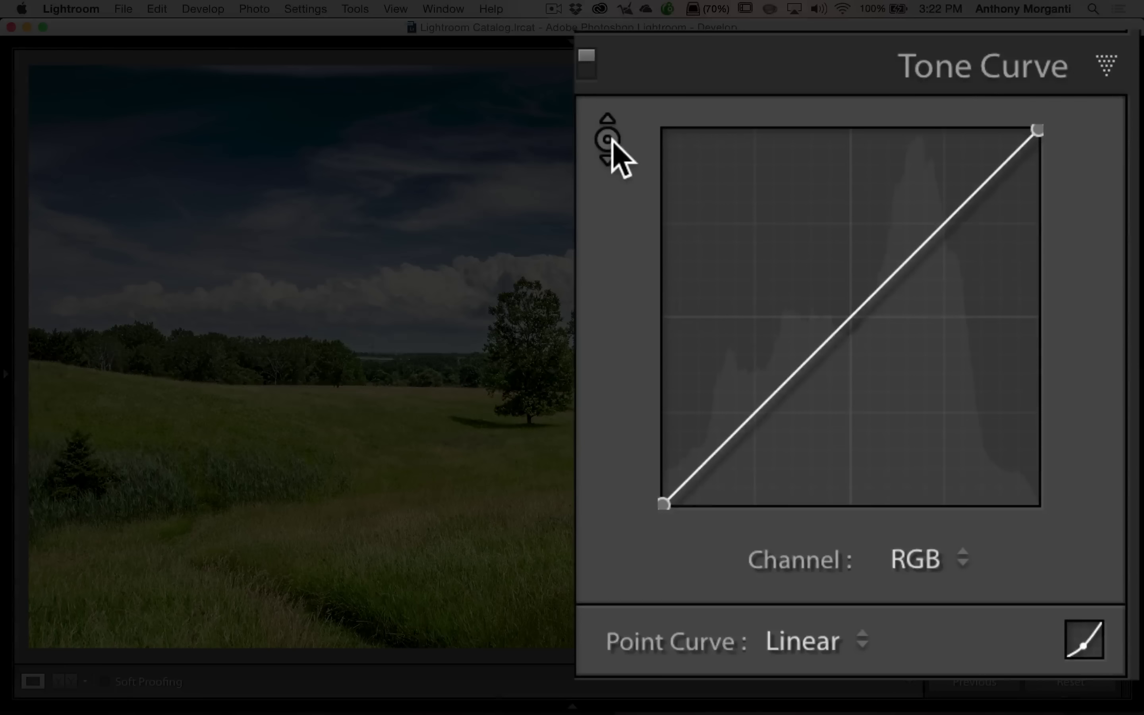
- Turn on direct point curve adjustment and brighten the meadow's tones on the photo to about 66.6 / 78.8%
left_click(941, 284)
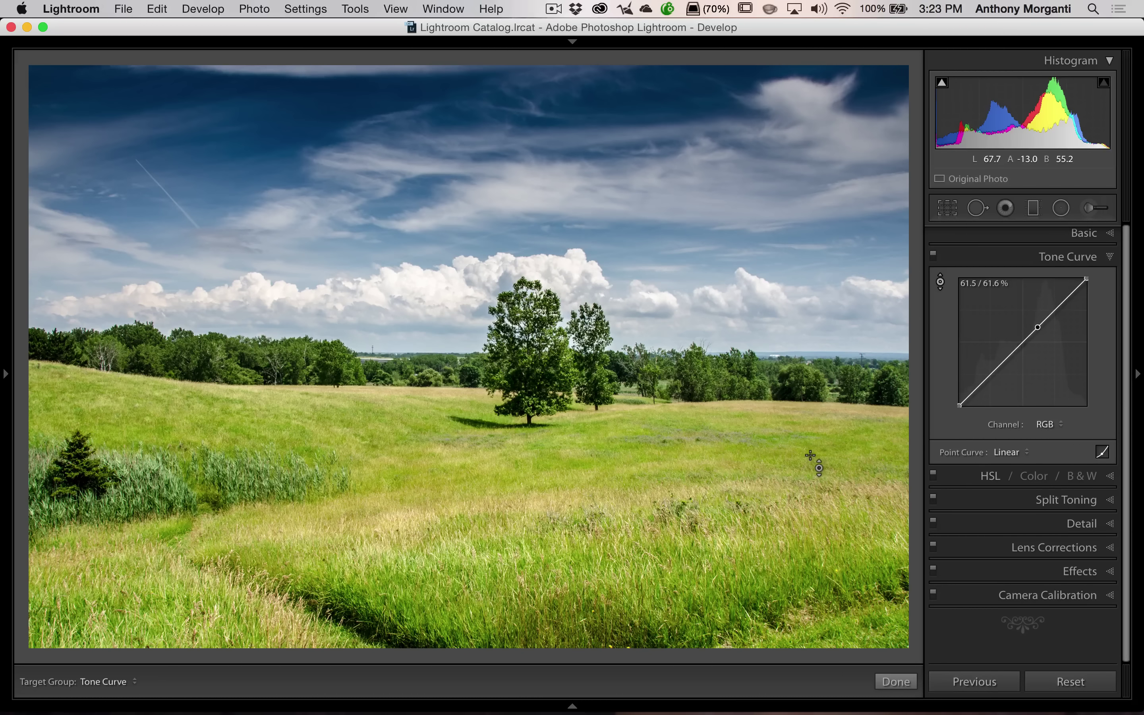
left_click_drag(810, 455, 810, 437)
left_click_drag(810, 437, 810, 396)
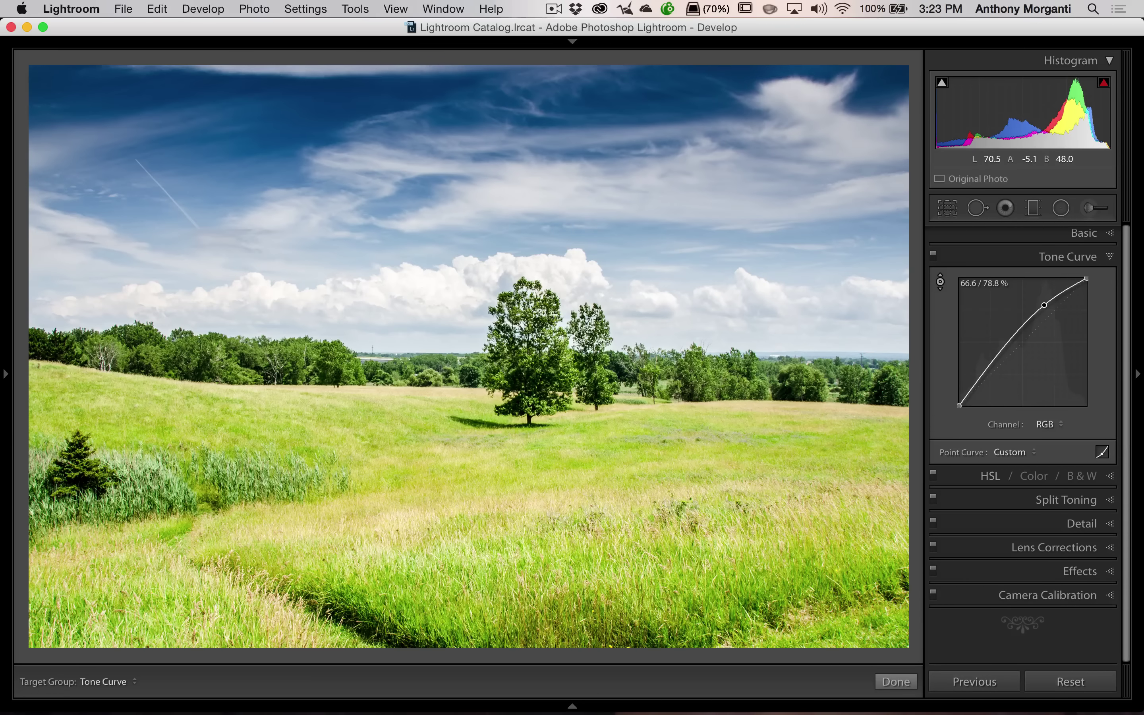
- Darken the same meadow tones directly on the photo to below 58.8% output, and set the point curve back to Linear
left_click_drag(810, 396, 810, 463)
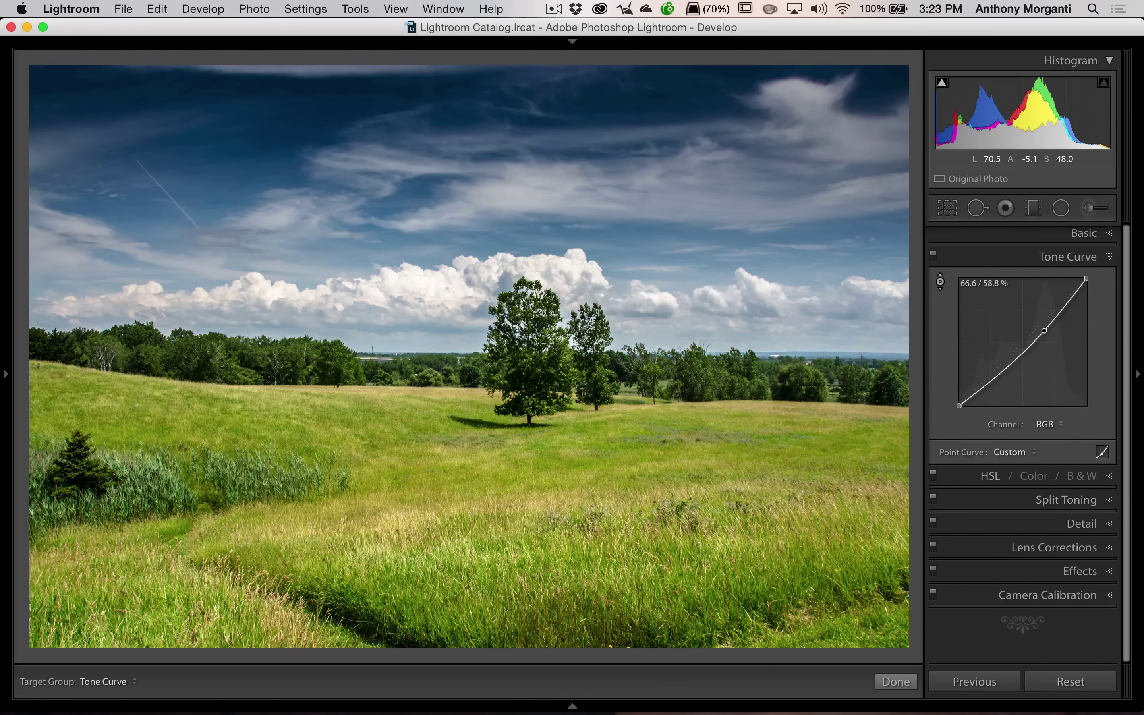
left_click_drag(810, 463, 810, 472)
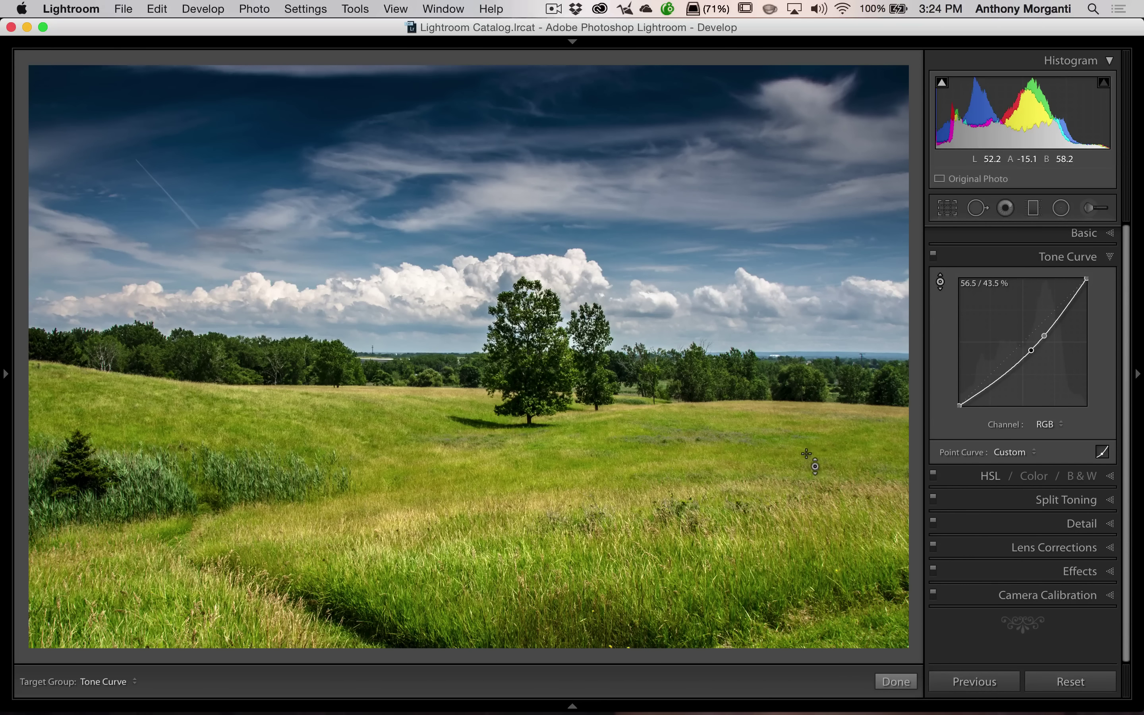
left_click(671, 425)
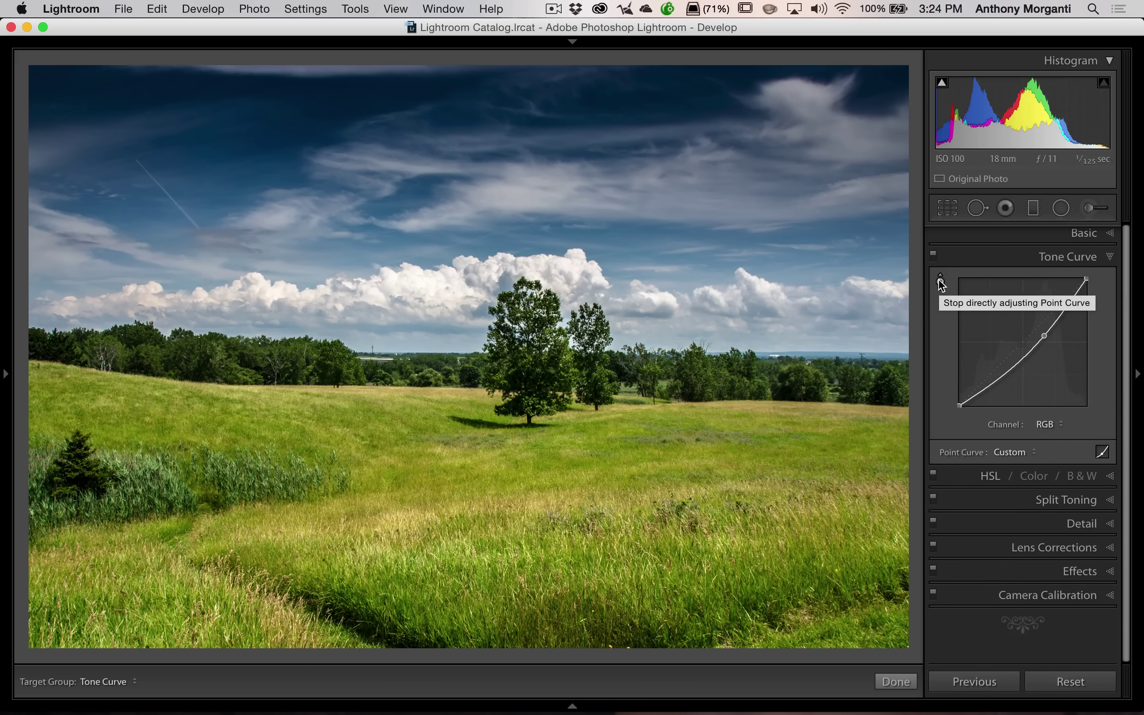
left_click(1015, 453)
left_click(1020, 409)
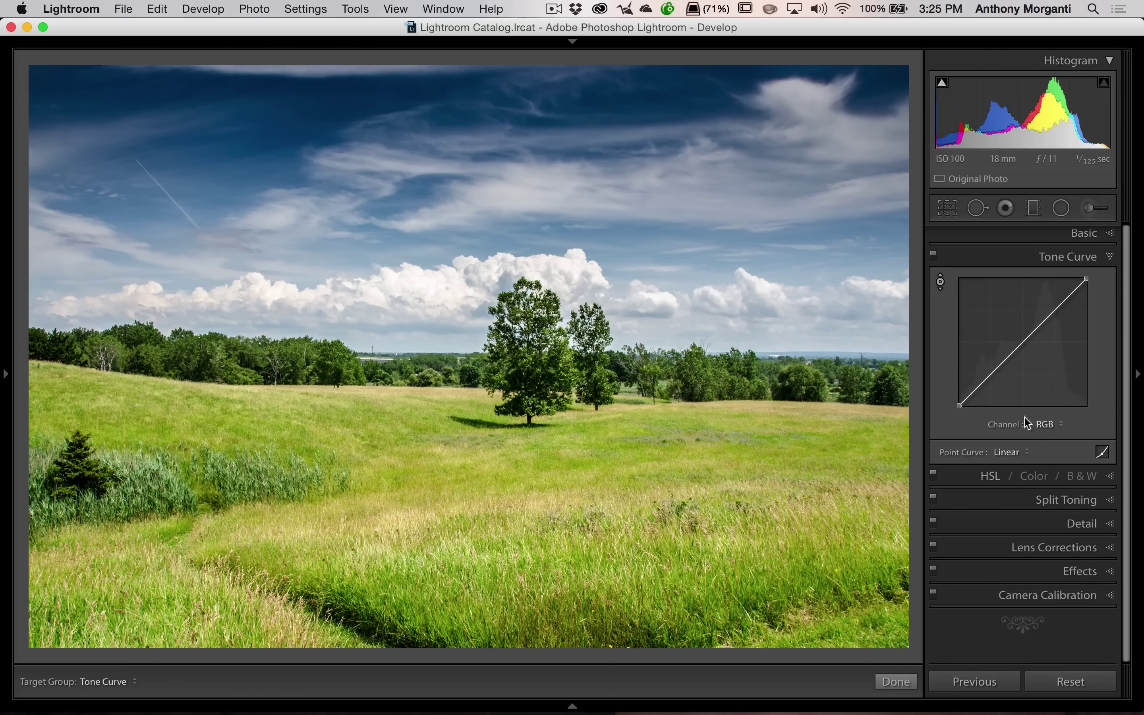
- Select the Green channel for point curve editing
scroll(1045, 427, "down", 1)
scroll(1045, 428, "up", 1)
left_click(1046, 427)
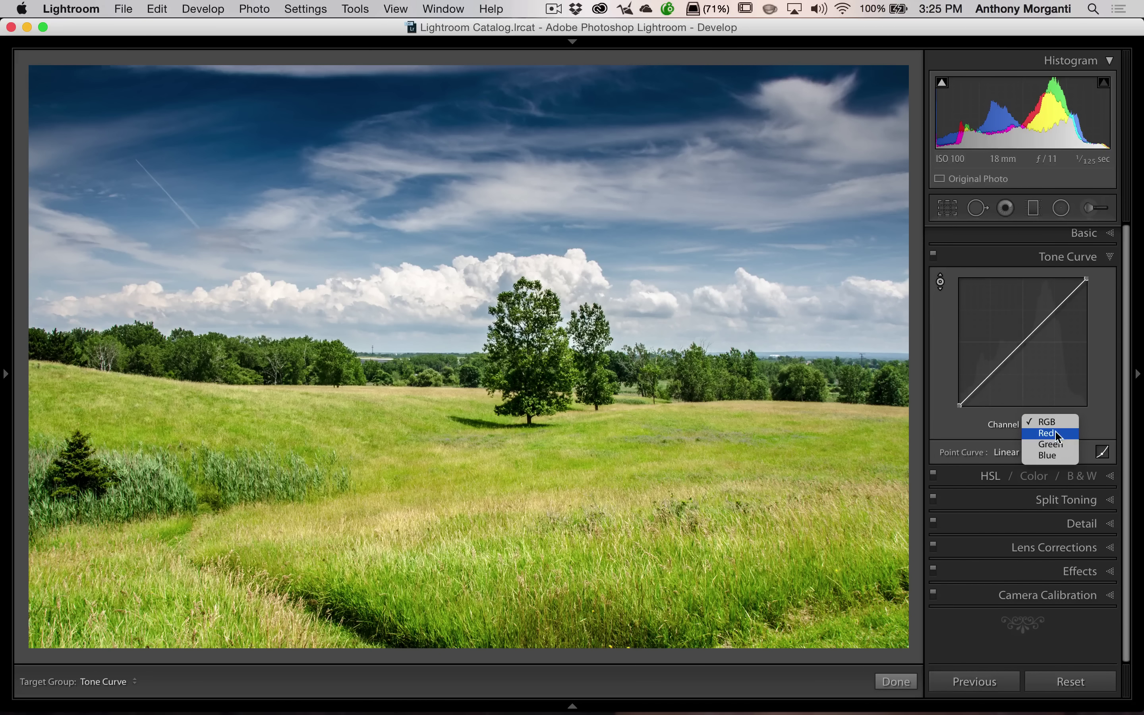
left_click(1054, 444)
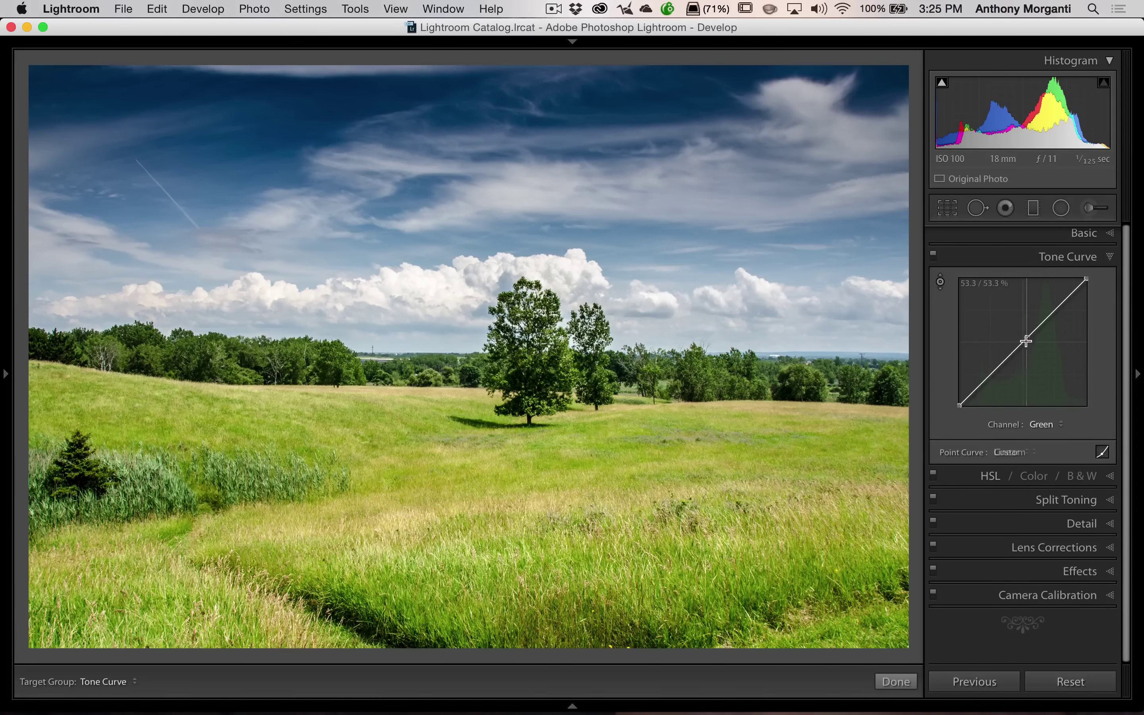
- Pull the Green curve's midtones down to about 54.9 / 30.6%, and remove the point from the curve
left_click_drag(1024, 340, 1029, 366)
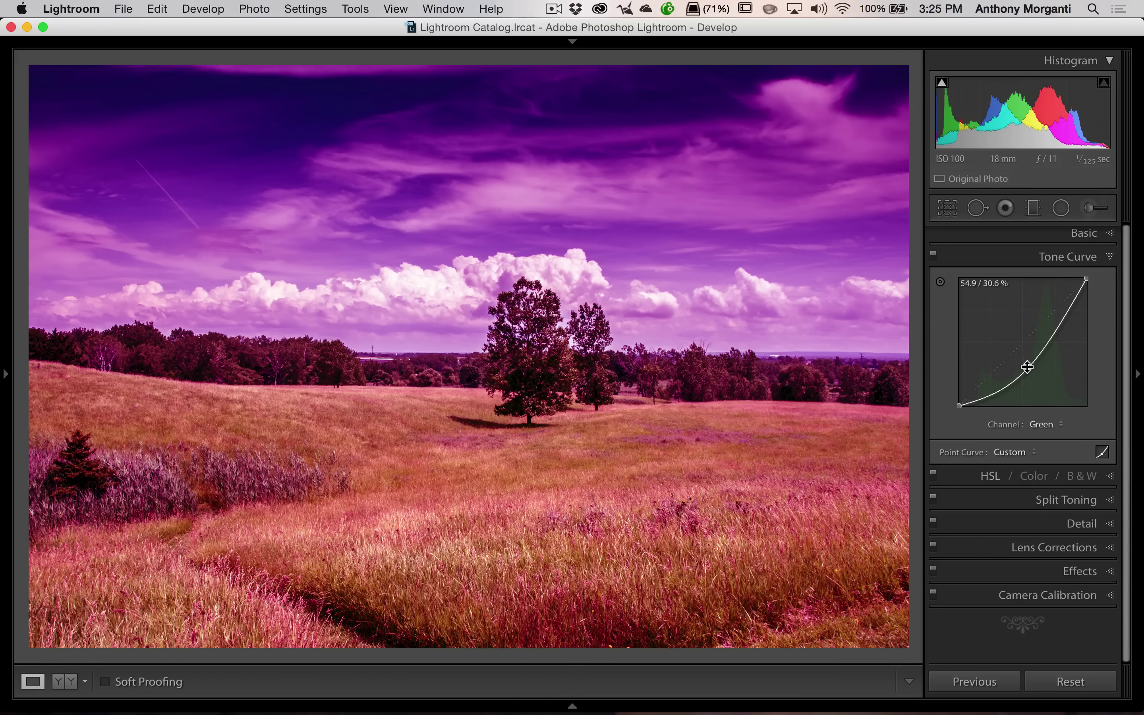
left_click_drag(1022, 369, 761, 357)
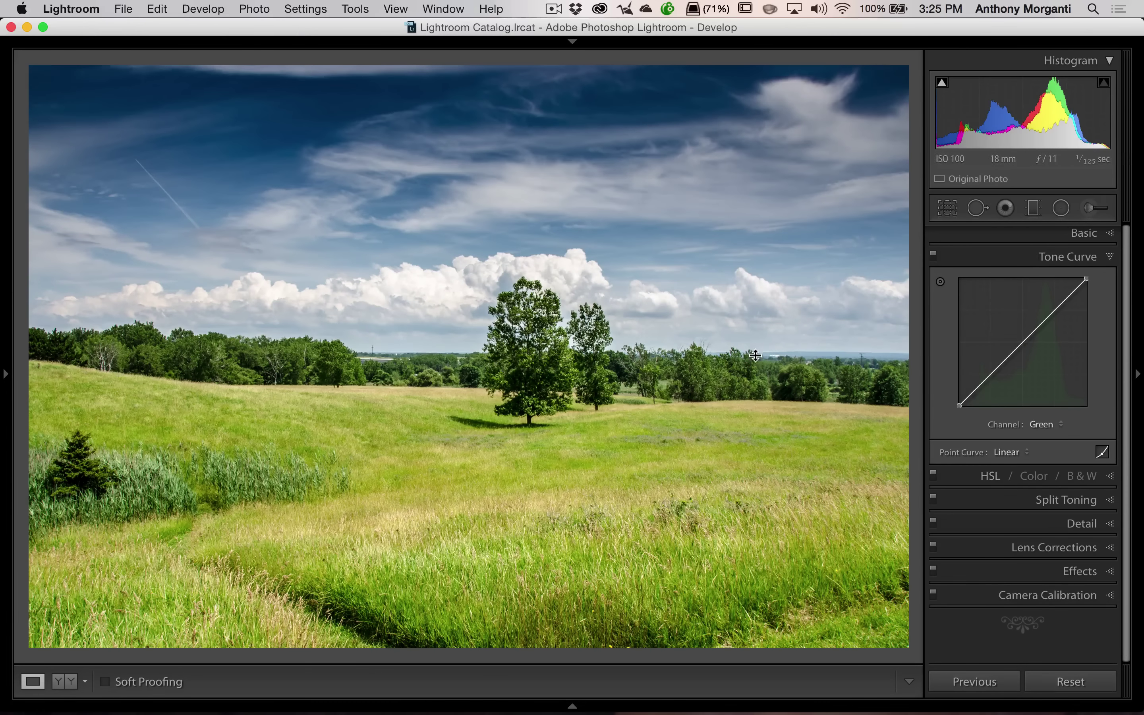
- Add three points along the Green curve in its darker, middle and brighter tones, and remove all three from the curve
left_click(1005, 359)
left_click(1028, 336)
left_click(1054, 311)
left_click_drag(1028, 336, 907, 334)
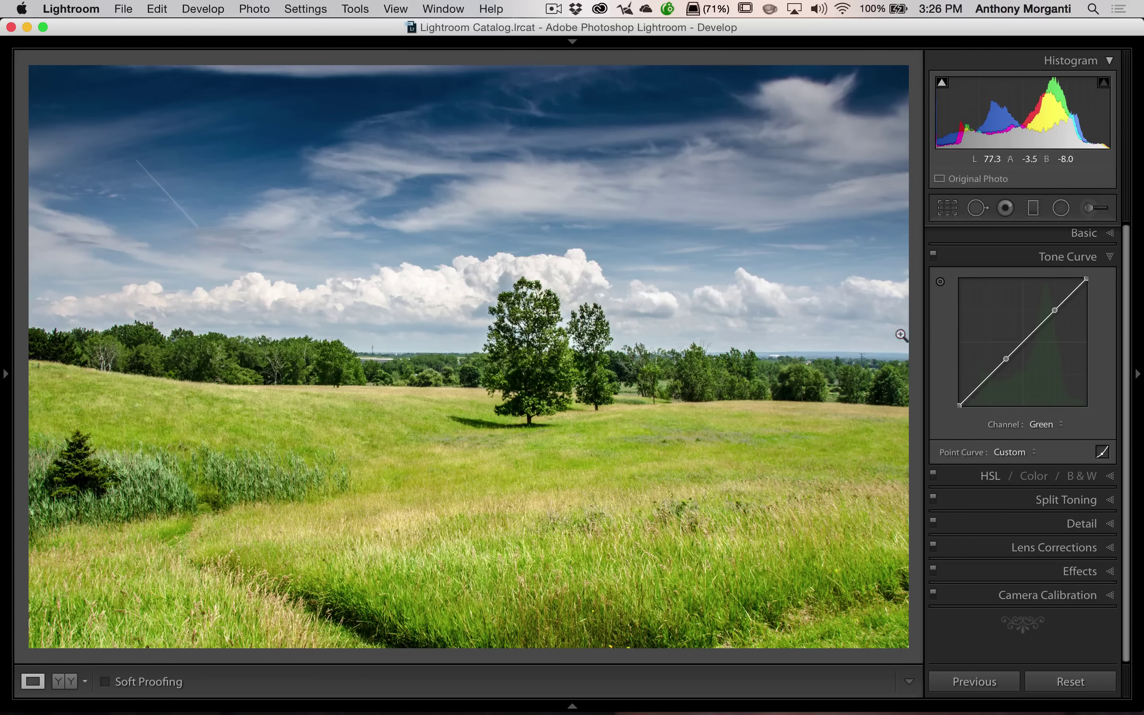
left_click_drag(1004, 356, 926, 293)
left_click_drag(1054, 309, 842, 308)
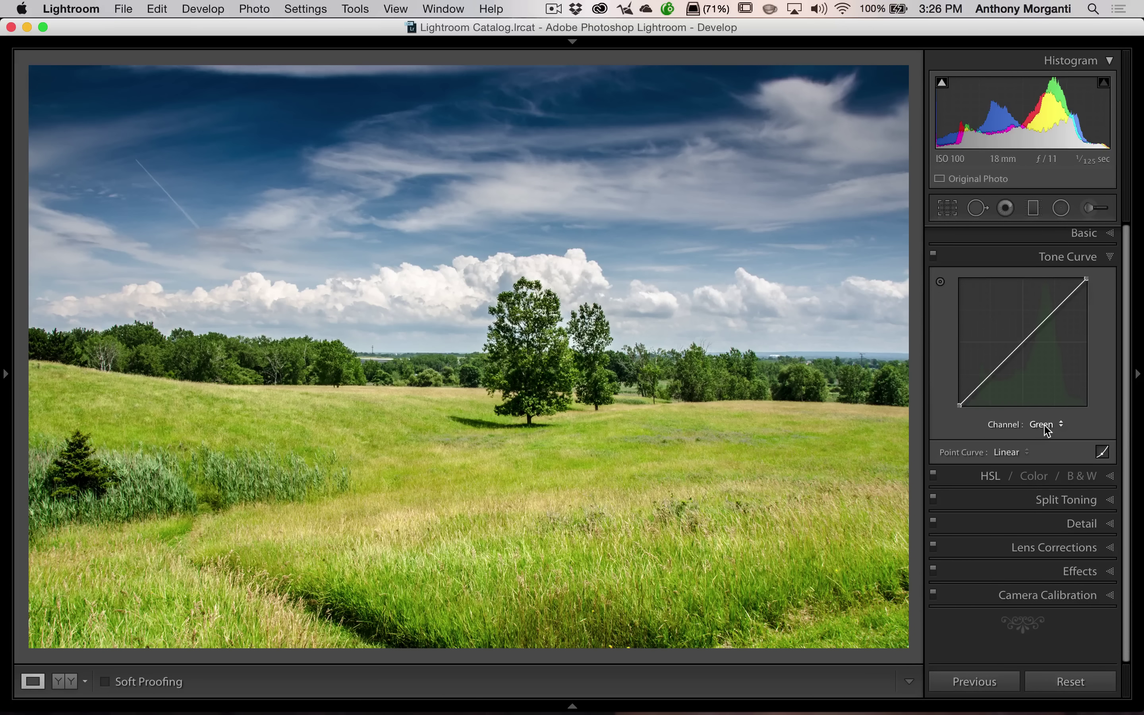
- Lower the meadow's green tones directly on the photo to about 60.4 / 39.6%, and remove the resulting curve point
left_click(942, 283)
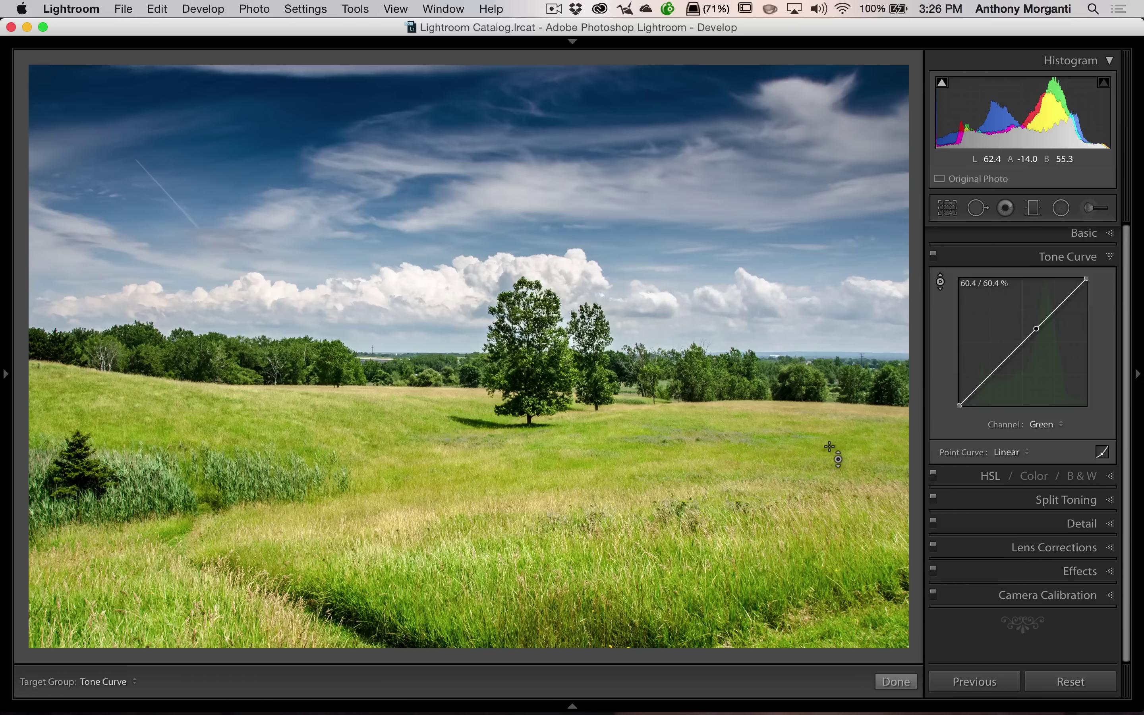
left_click_drag(829, 447, 829, 502)
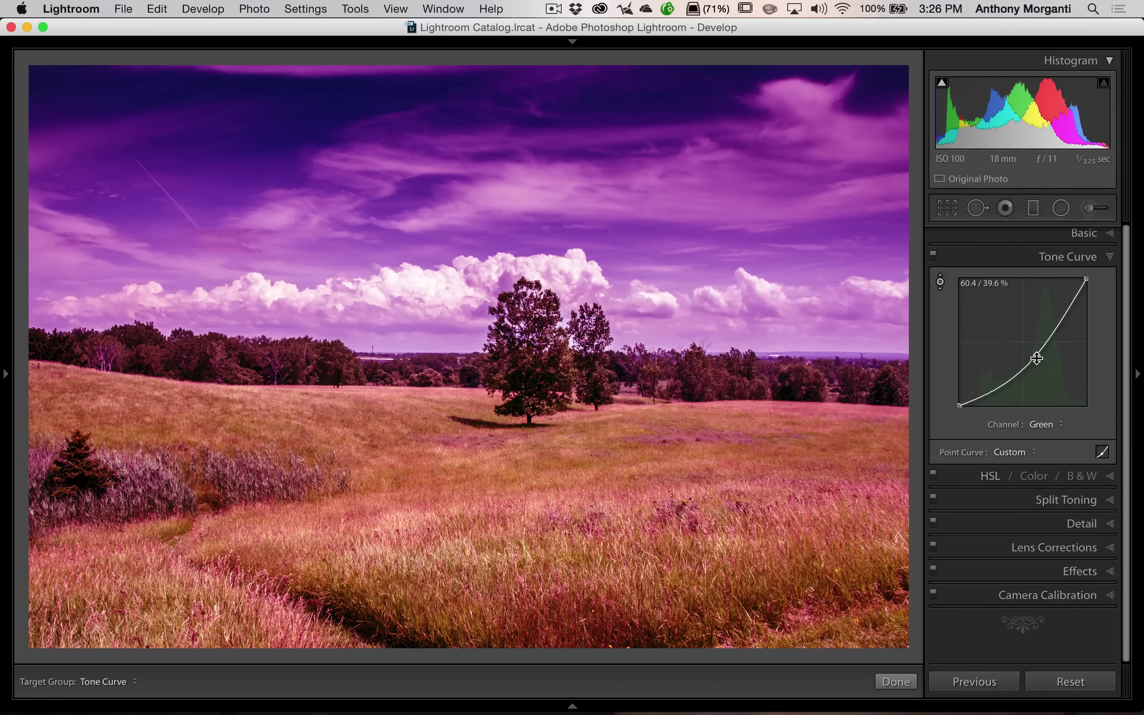
left_click_drag(1037, 356, 1038, 264)
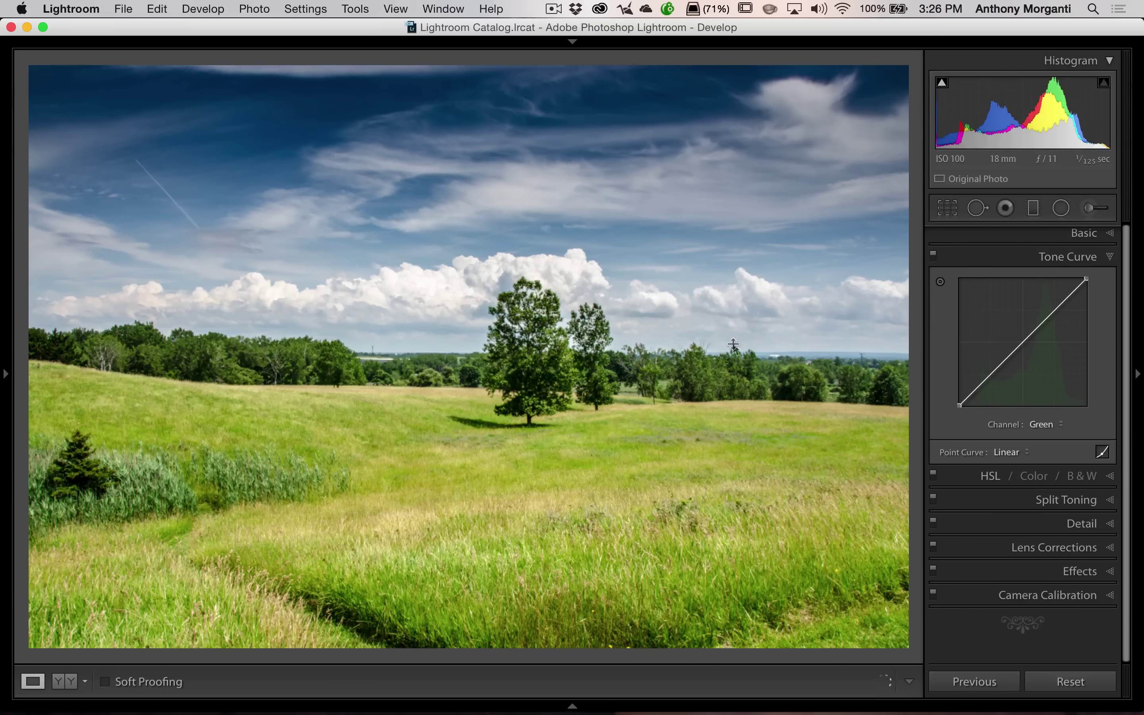
- Select the Blue channel, try direct curve adjustment on the dark blue sky, and remove the resulting curve point
left_click(1046, 424)
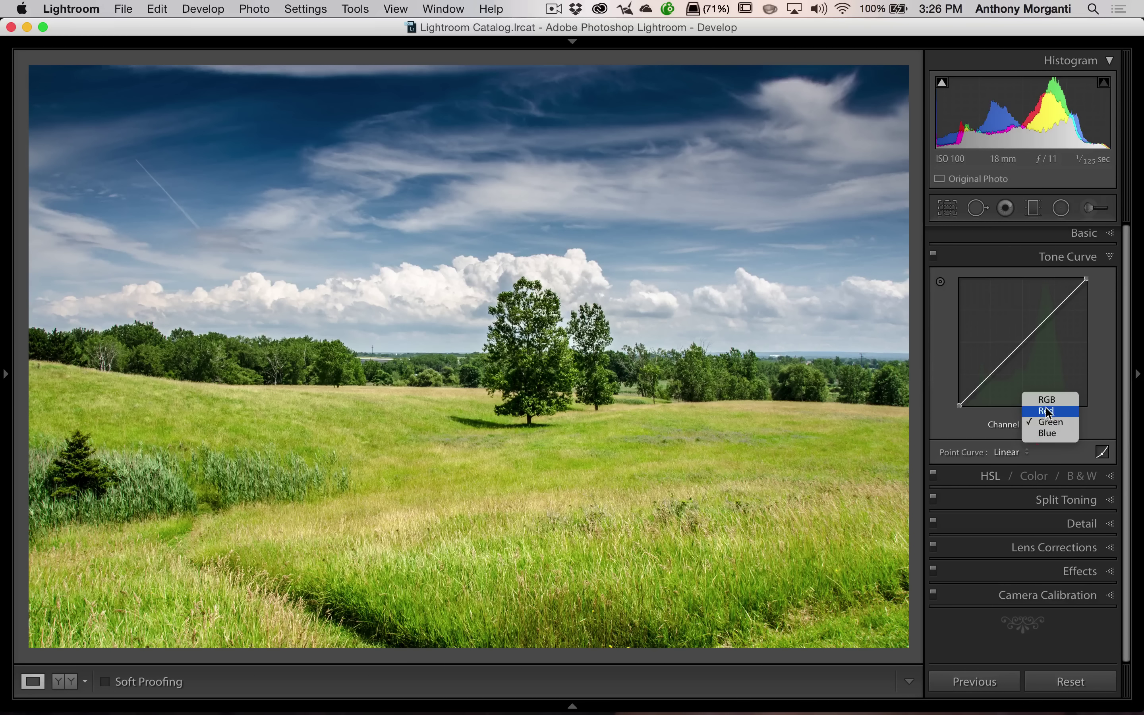
left_click(1055, 433)
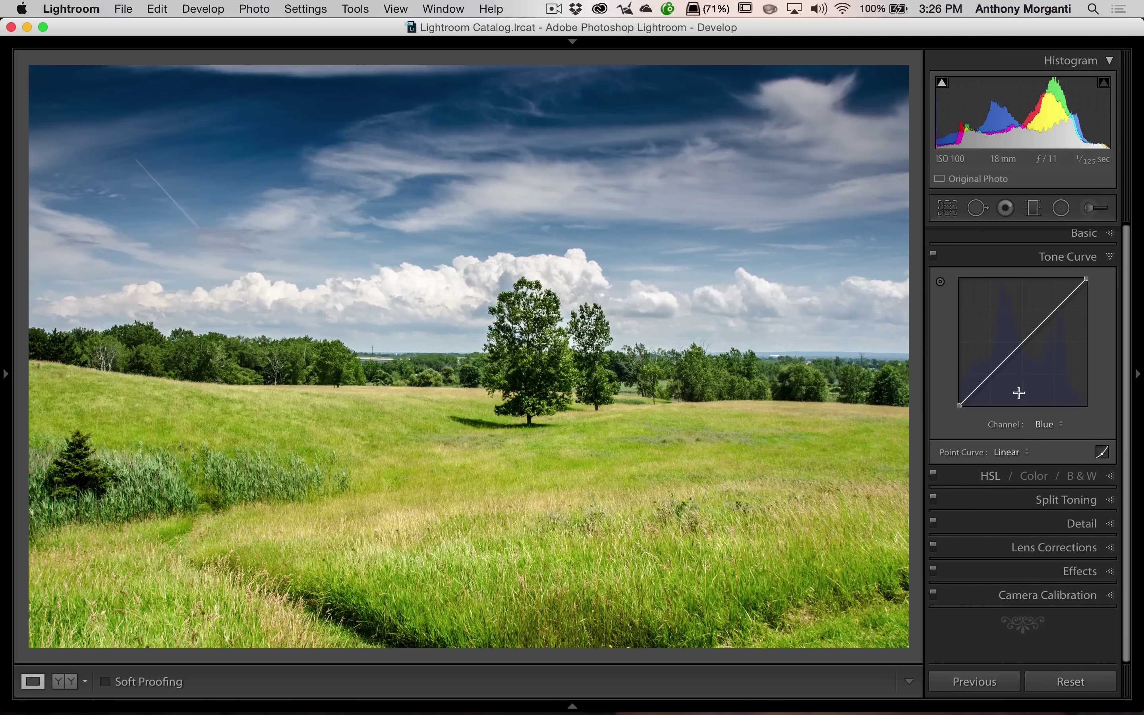
left_click(939, 282)
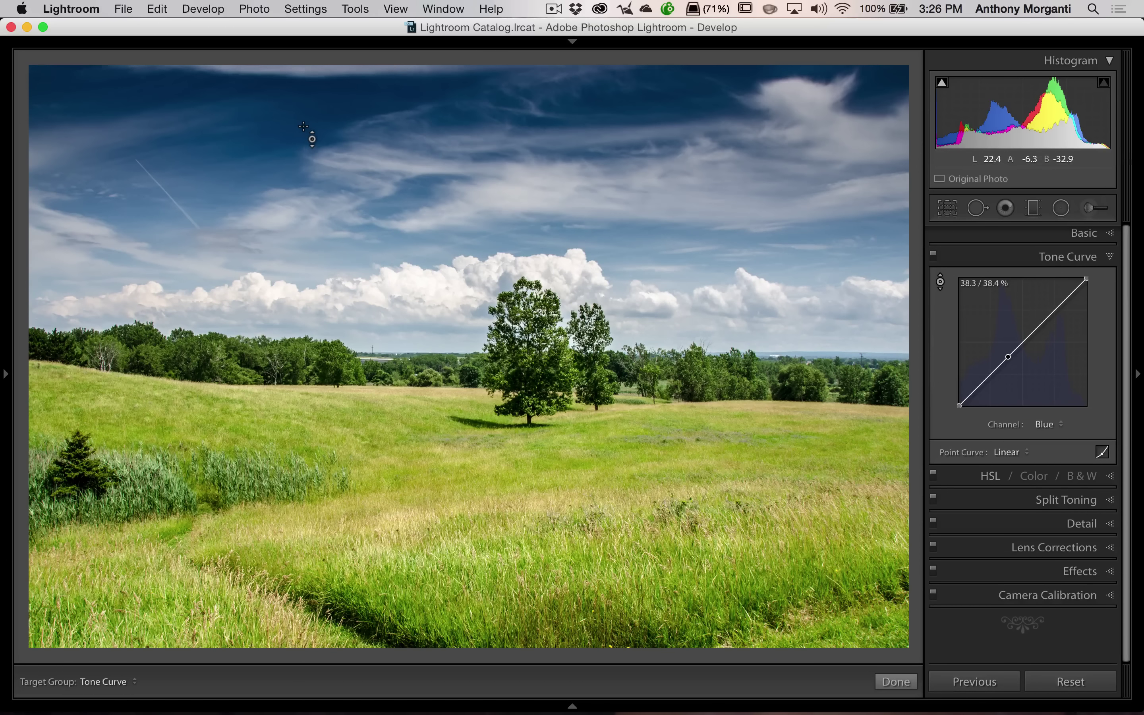
mouse_move(305, 126)
left_mouse_down()
mouse_move(305, 158)
mouse_move(305, 115)
mouse_move(305, 128)
left_mouse_up()
left_click(896, 682)
double_click(1008, 358)
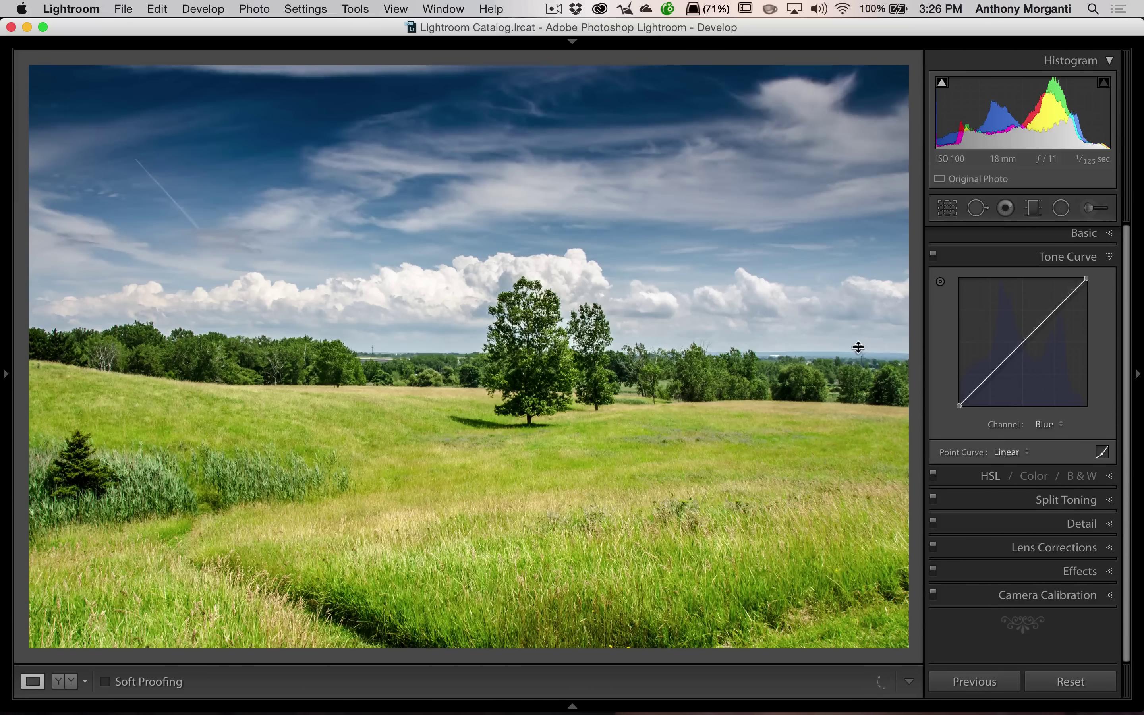
- Switch point curve editing back to the RGB channel
left_click(1047, 424)
left_click(1044, 391)
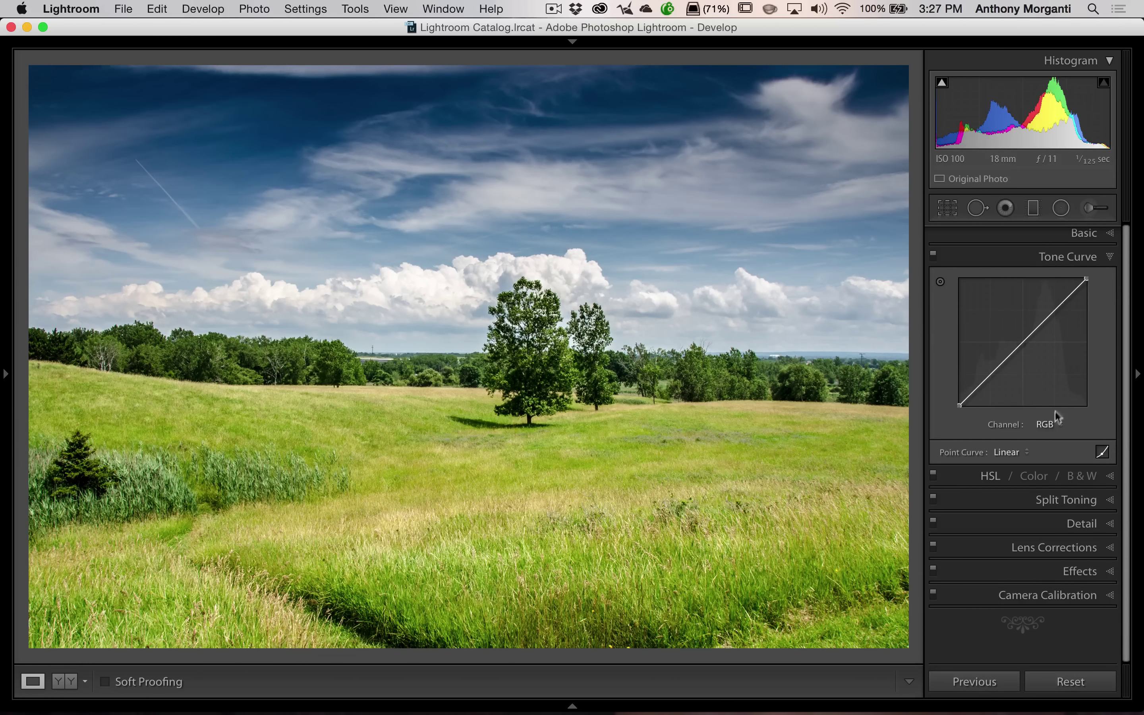
- Try the Medium Contrast and Strong Contrast point curve presets, and customize Strong Contrast by shifting its highlight point slightly toward the darker input tones
left_click(1012, 452)
left_click(1021, 462)
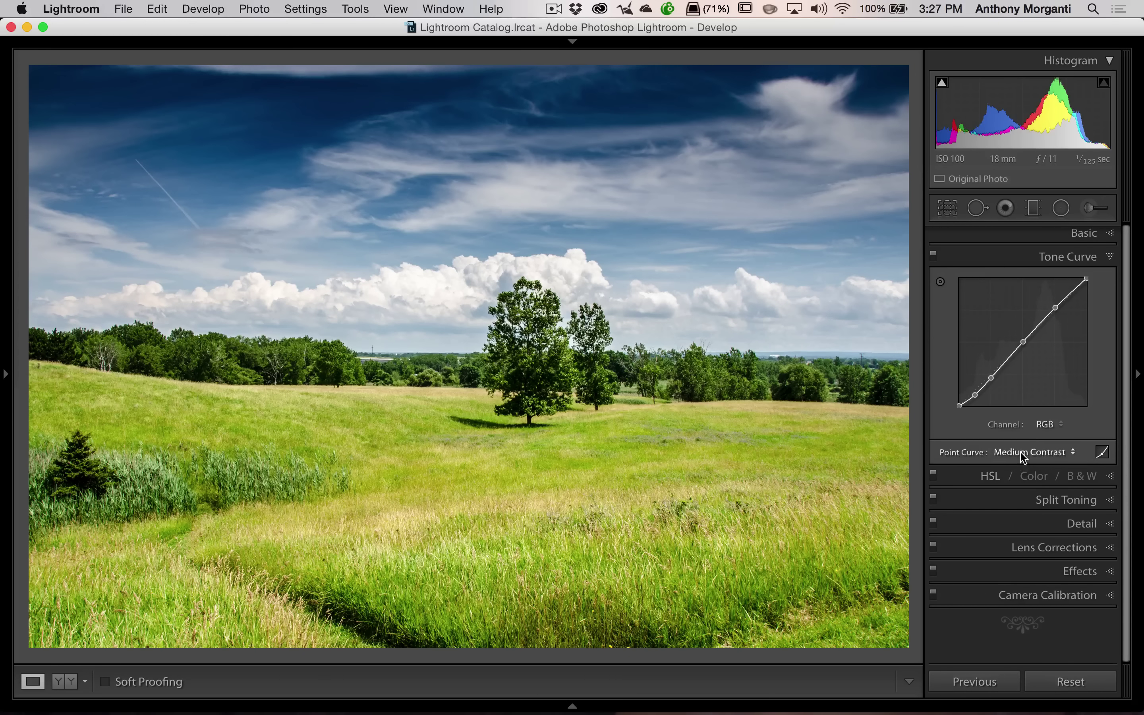
left_click(1020, 452)
left_click(1023, 466)
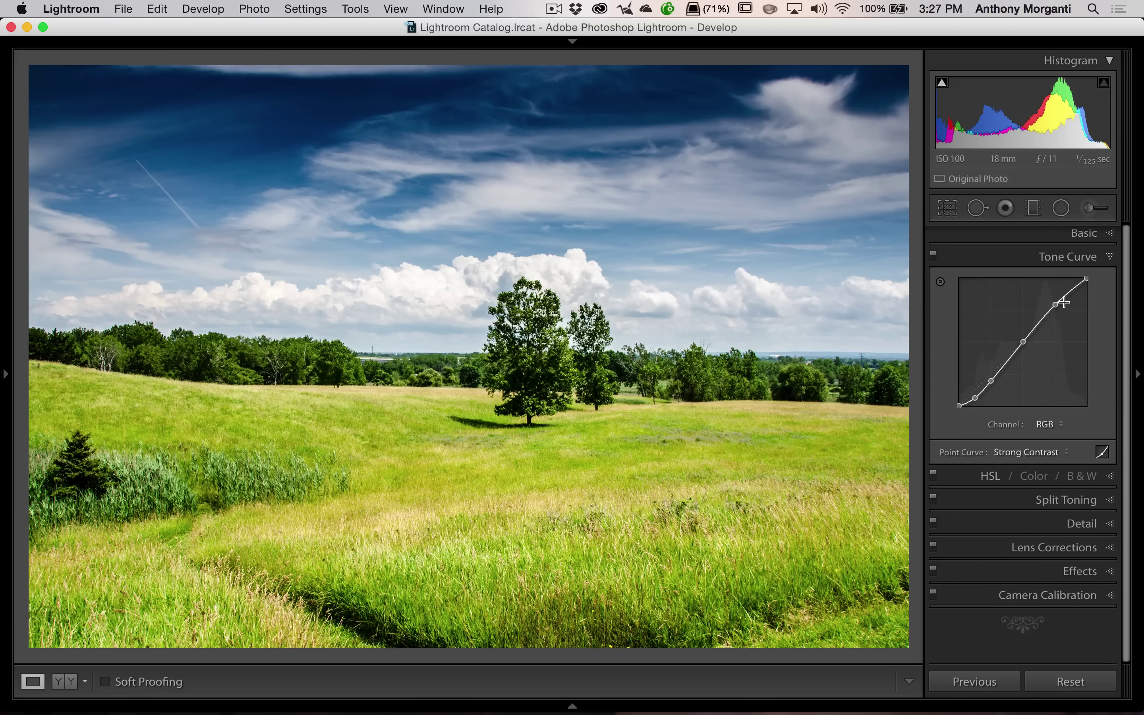
mouse_move(1055, 304)
left_mouse_down()
mouse_move(1053, 295)
mouse_move(1050, 305)
left_mouse_up()
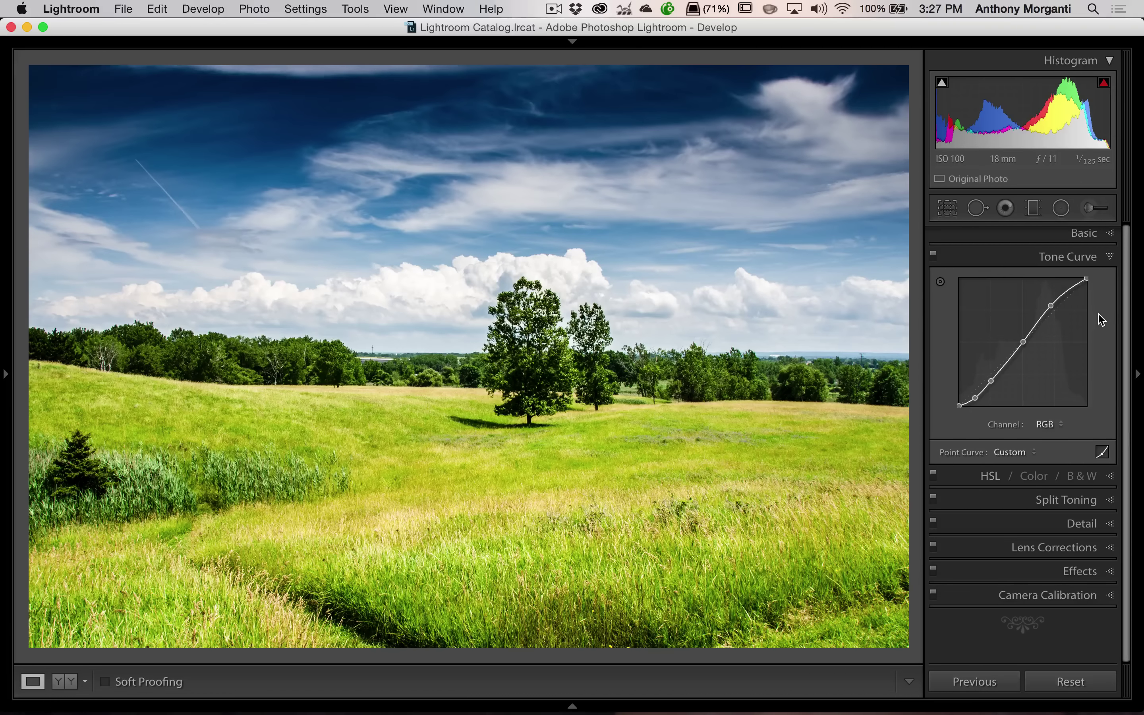
- Leave point curve editing for the region sliders, and set the point curve to Linear
left_click(1102, 452)
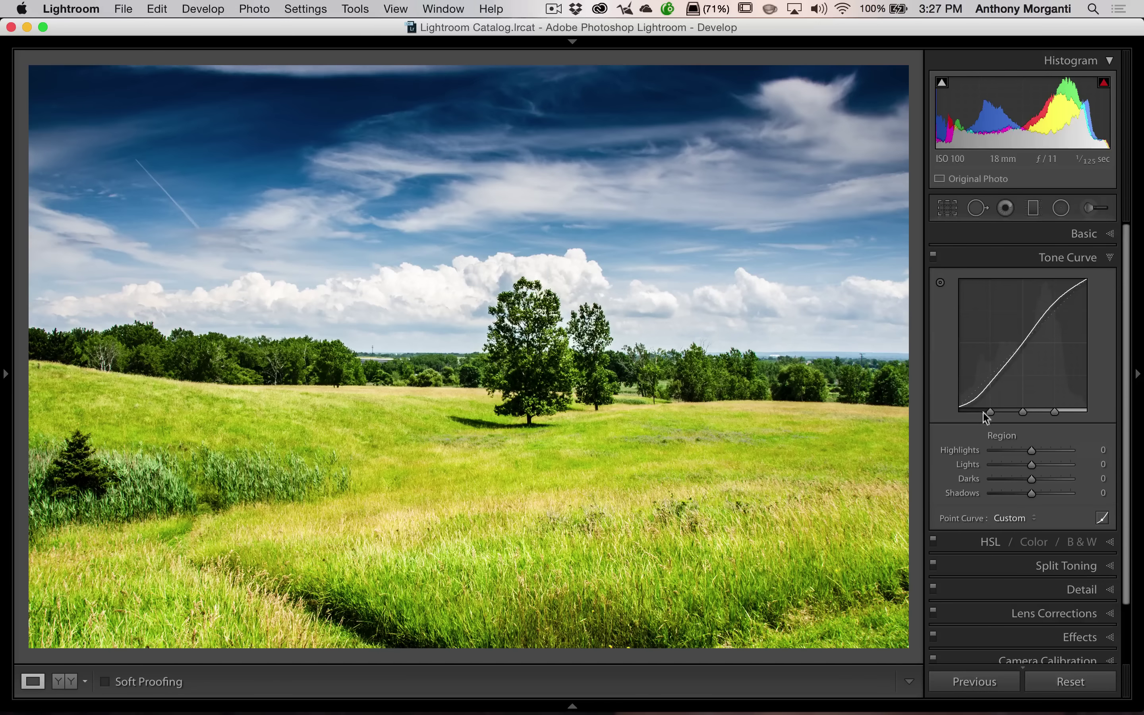
left_click(1010, 518)
left_click(1016, 469)
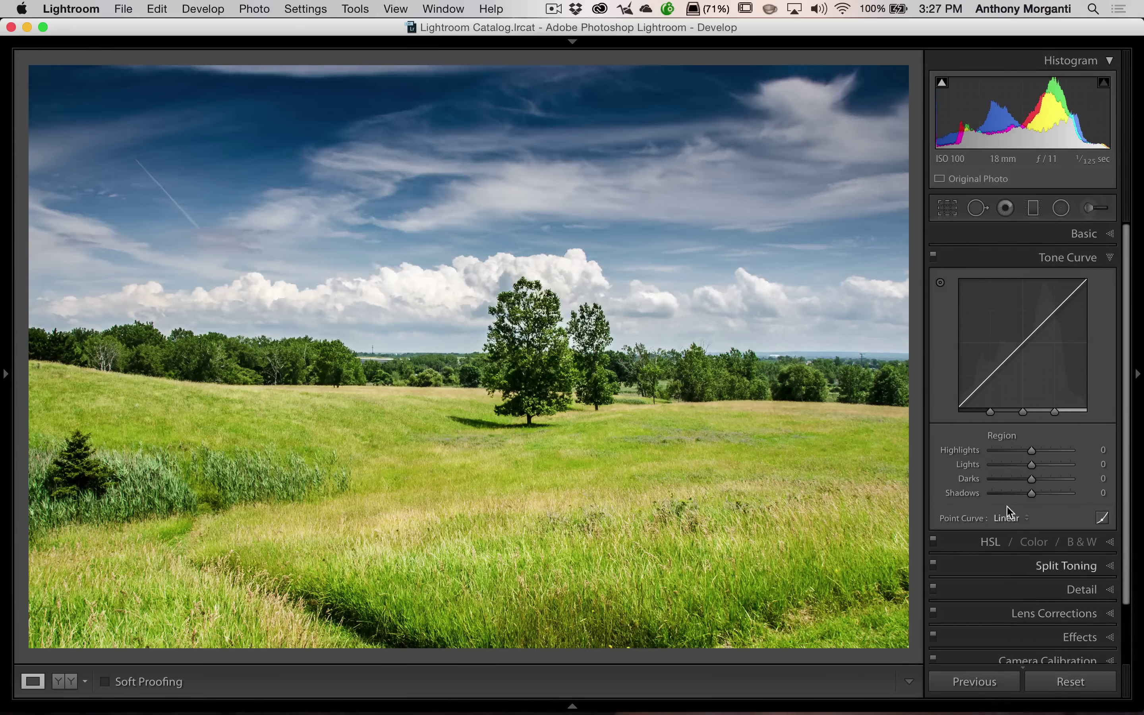
- Apply the Medium Contrast point curve preset, and replace it with Strong Contrast
left_click(1007, 517)
left_click(1010, 529)
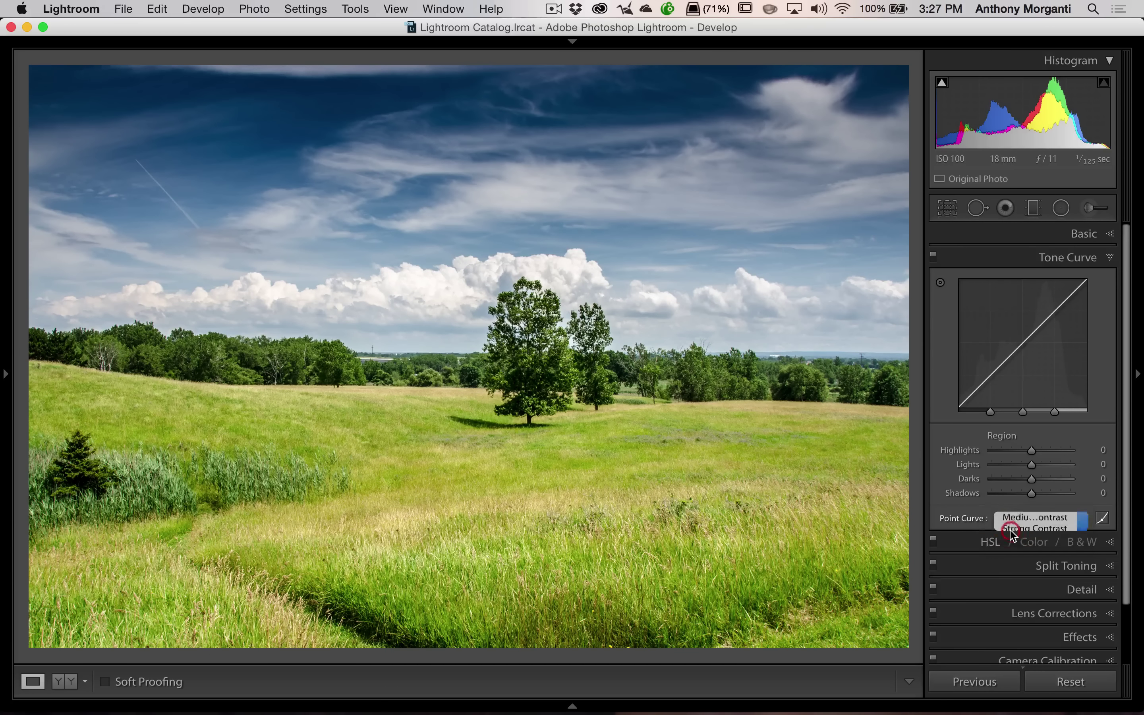
left_click(1014, 523)
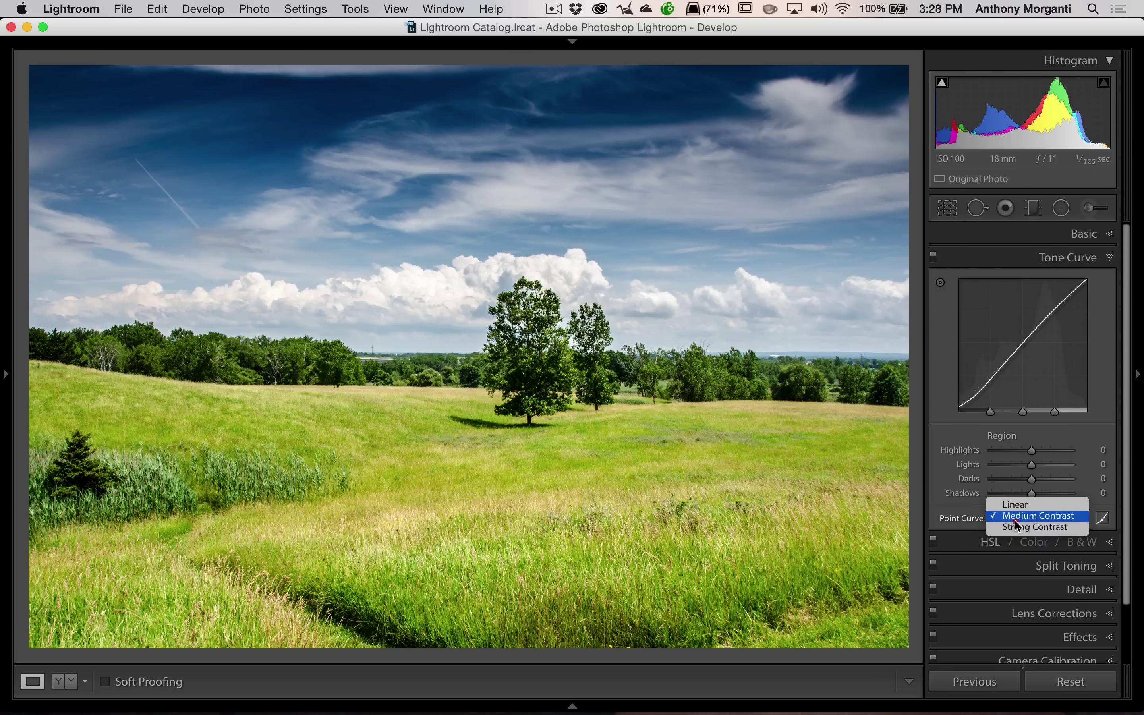
left_click(1015, 528)
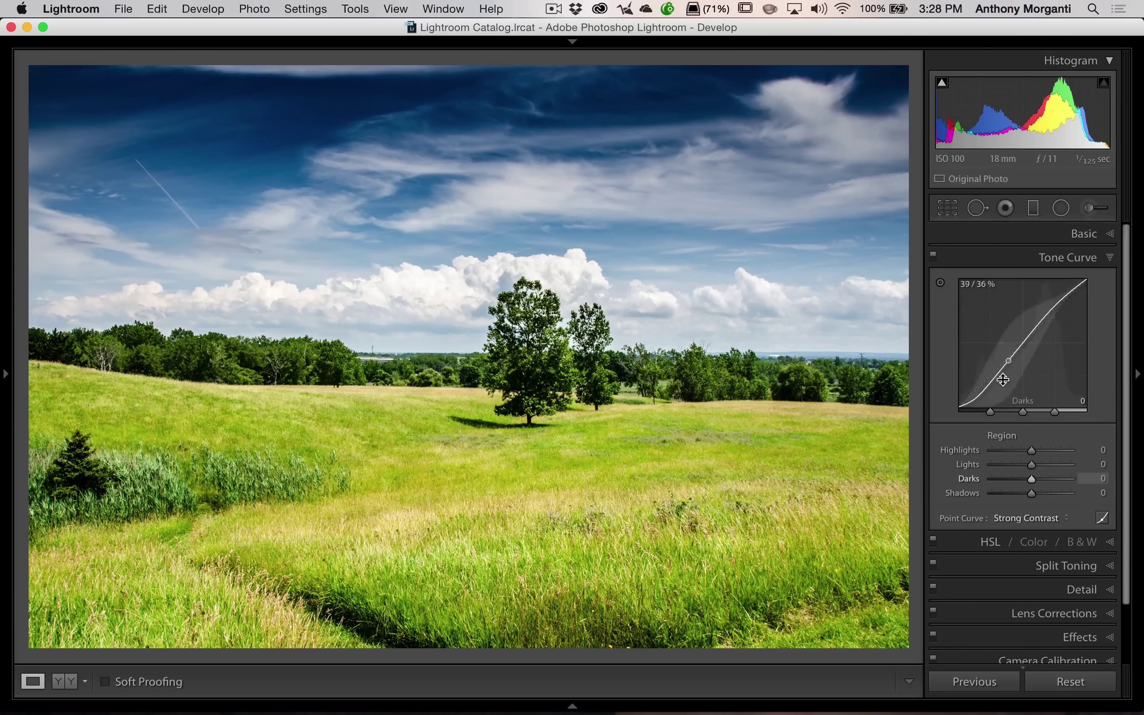
- Lower the Lights region to -21 directly on the curve, and reset Lights to 0
left_click_drag(1047, 312, 1050, 331)
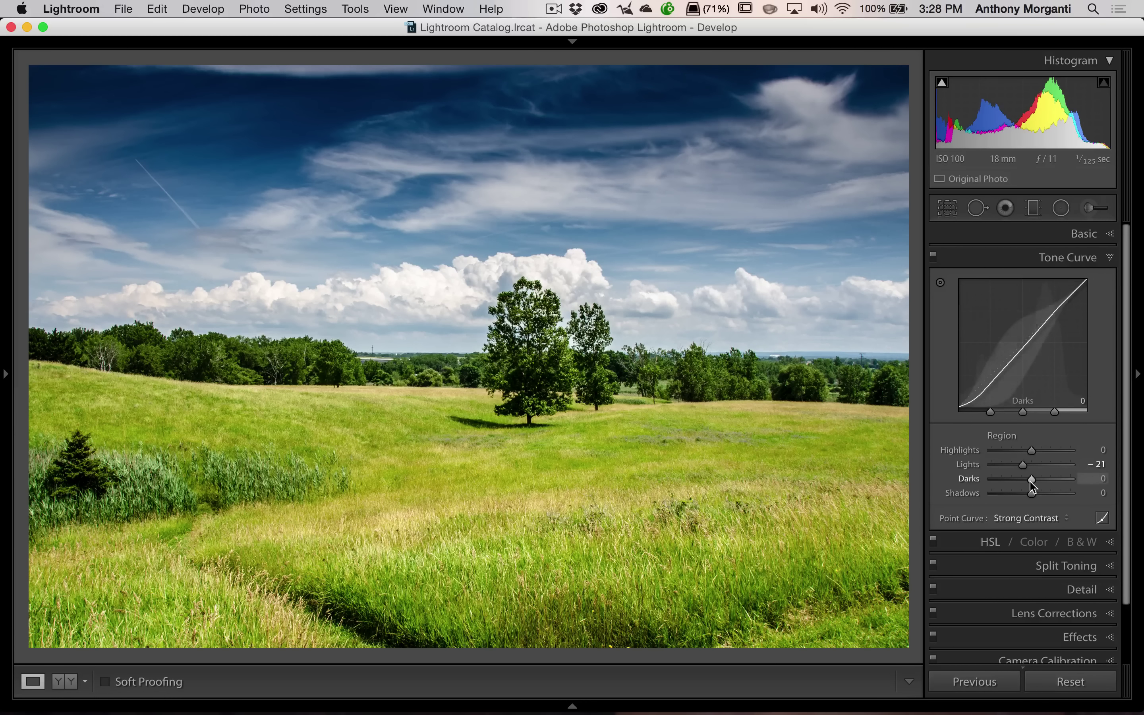
double_click(967, 467)
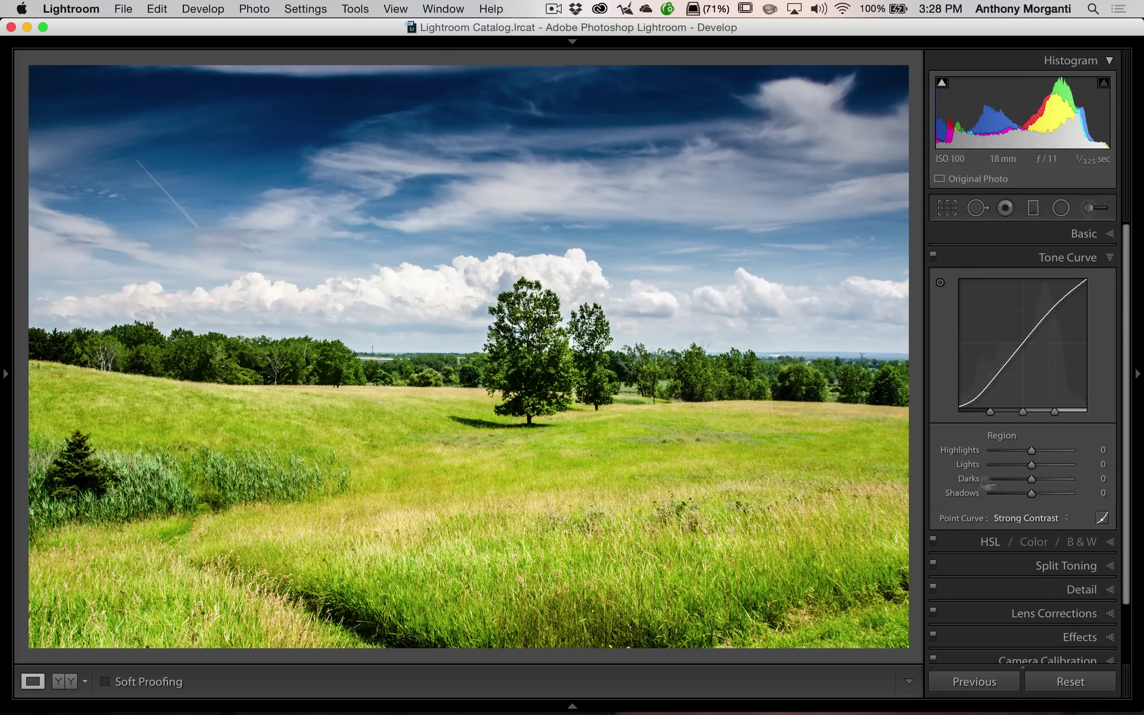